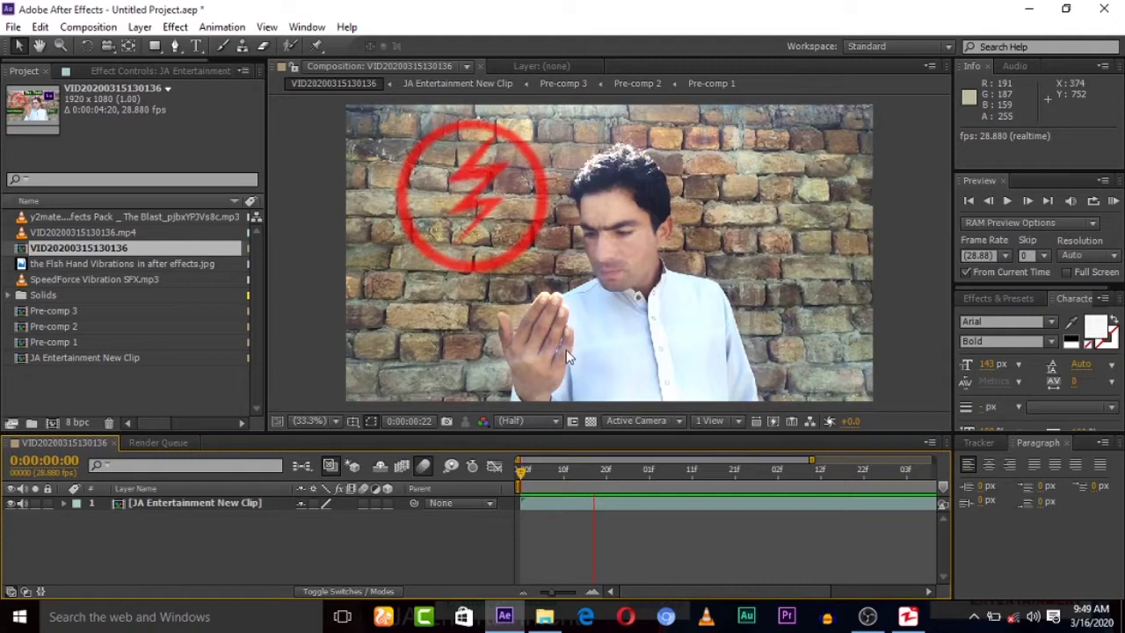
Stop the preview and add Adjustment Layer 8 above the JA Entertainment New Clip layer
{"action": "key", "text": "space"}
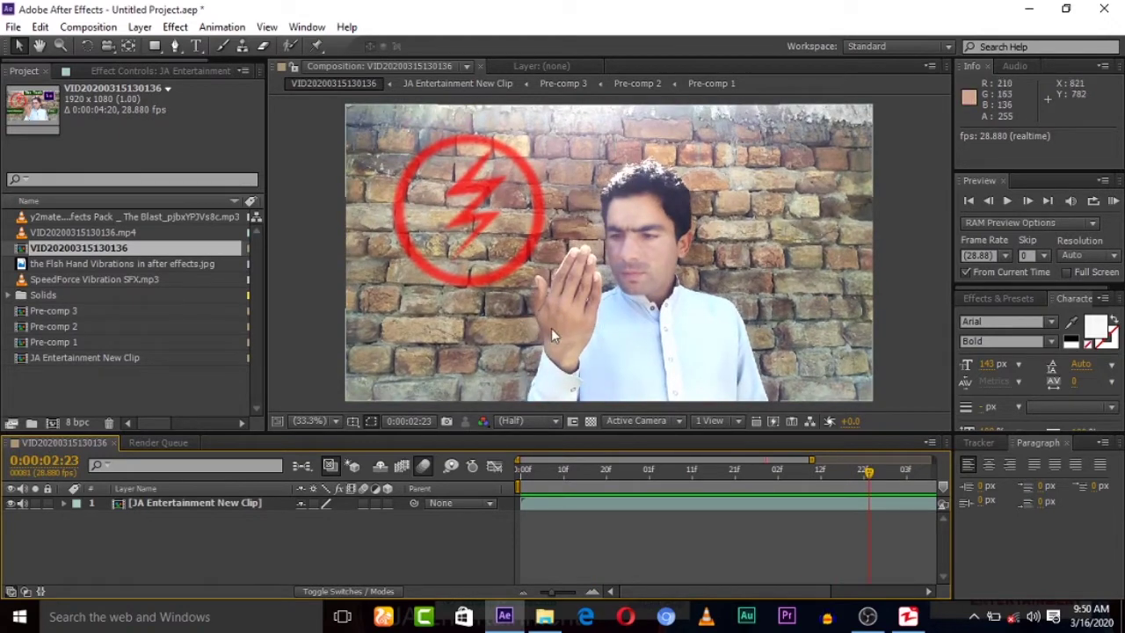
{"action": "left_click_drag", "start_coordinate": [661, 474], "coordinate": [619, 490]}
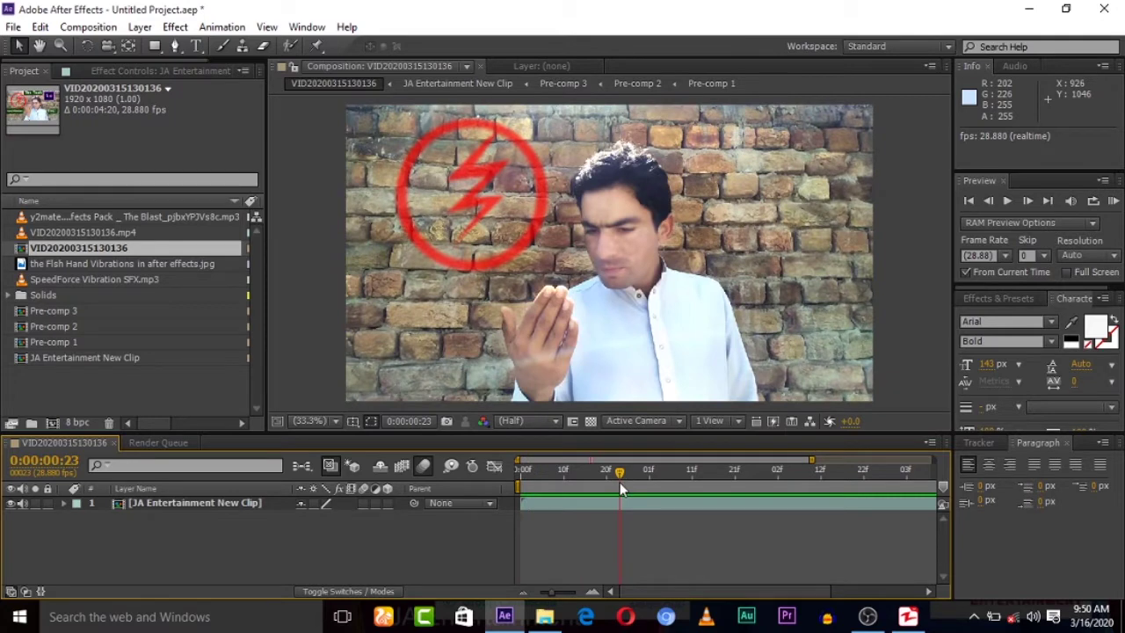
{"action": "right_click", "coordinate": [620, 483]}
{"action": "mouse_move", "coordinate": [505, 391]}
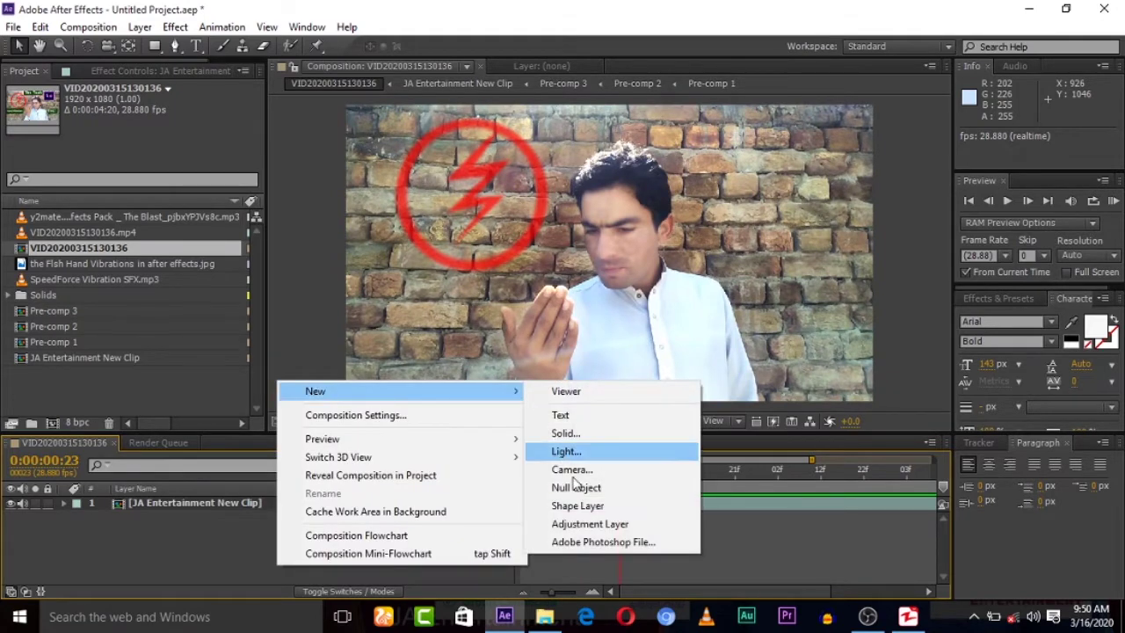
{"action": "left_click", "coordinate": [578, 526]}
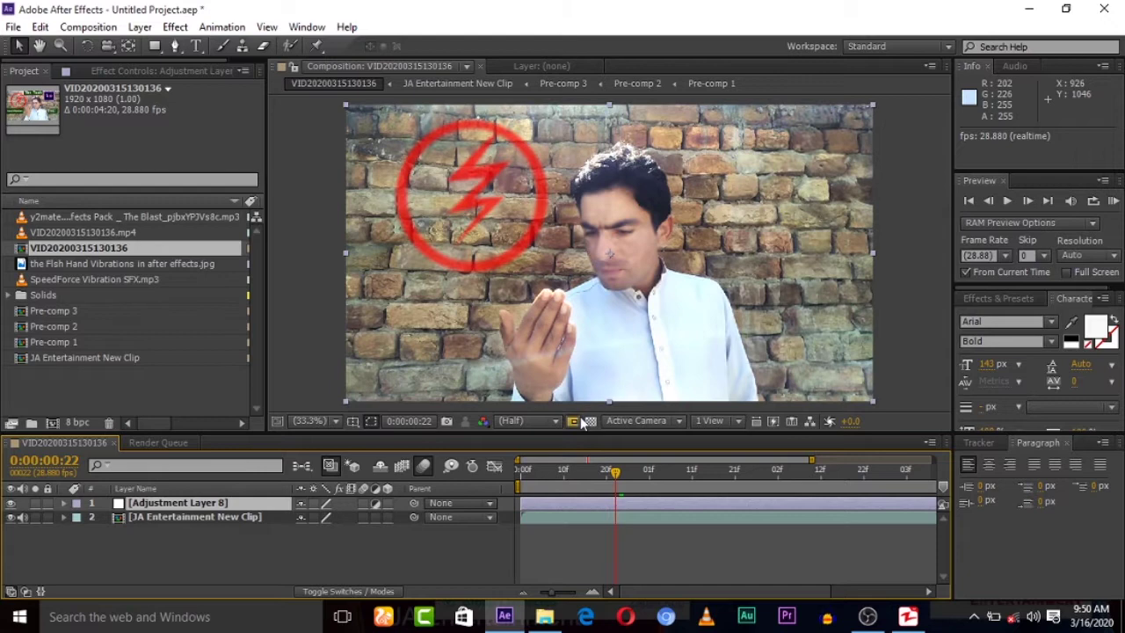
{"action": "left_click_drag", "start_coordinate": [587, 473], "coordinate": [510, 477]}
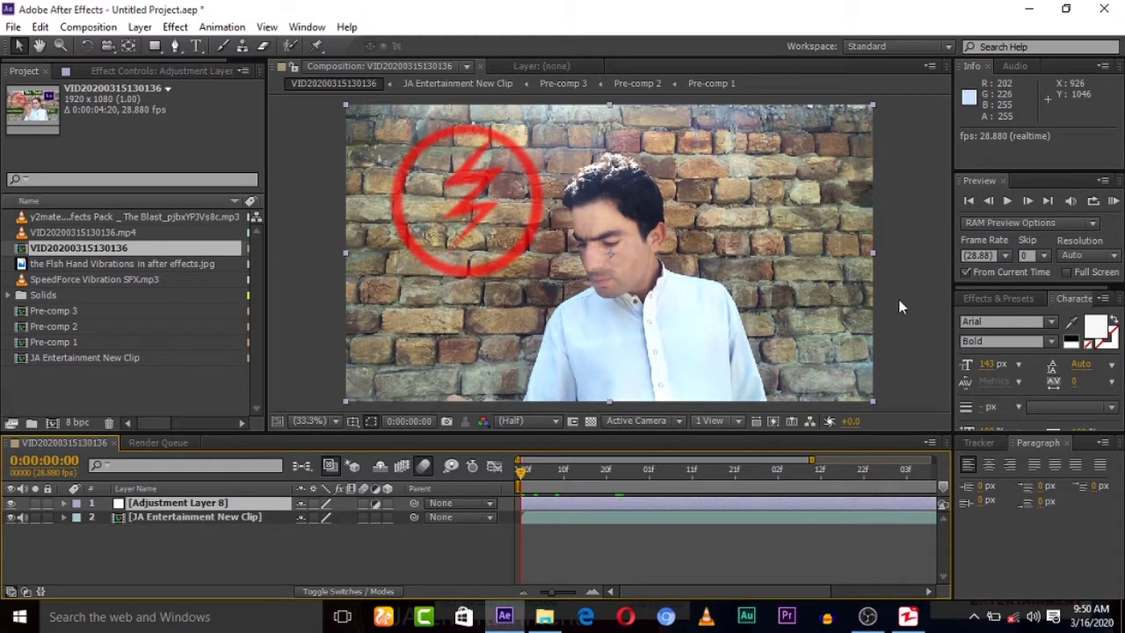
Preview the clip, trim Adjustment Layer 8 to start at 0:00:00:24, and reselect it
{"action": "left_click", "coordinate": [1112, 201]}
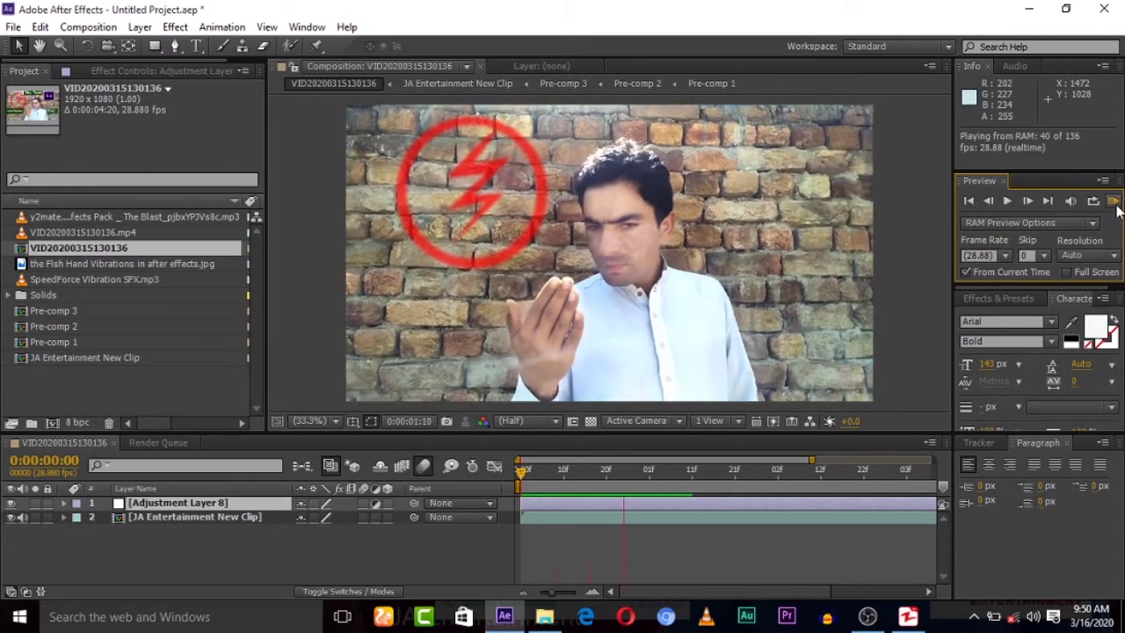
{"action": "left_click", "coordinate": [576, 401]}
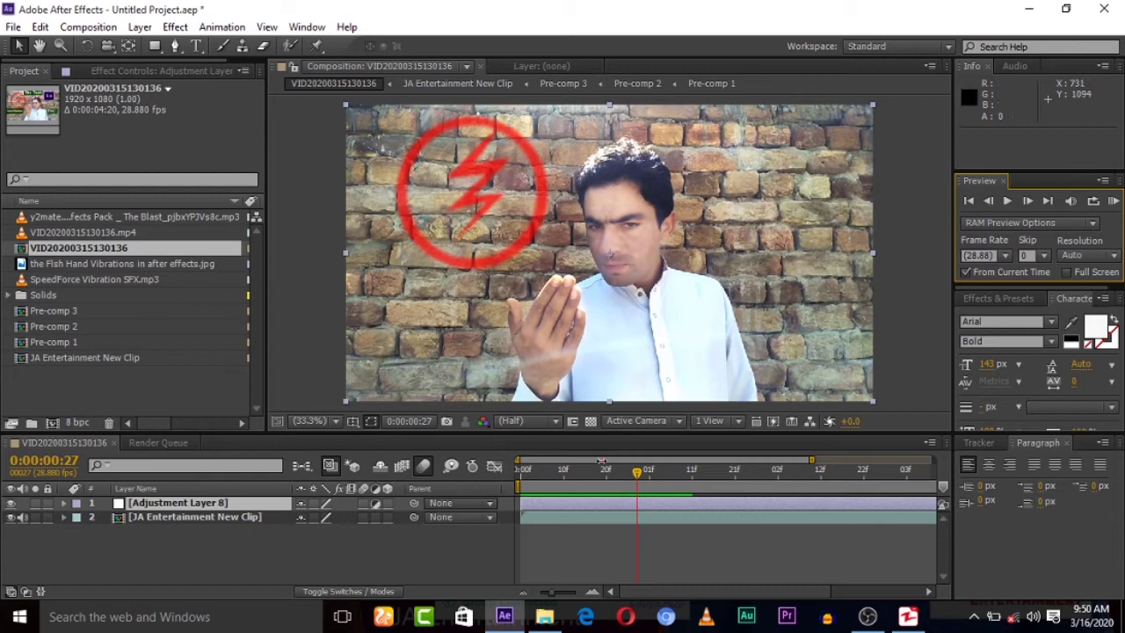
{"action": "mouse_move", "coordinate": [613, 480]}
{"action": "left_mouse_down"}
{"action": "mouse_move", "coordinate": [598, 475]}
{"action": "mouse_move", "coordinate": [623, 475]}
{"action": "left_mouse_up"}
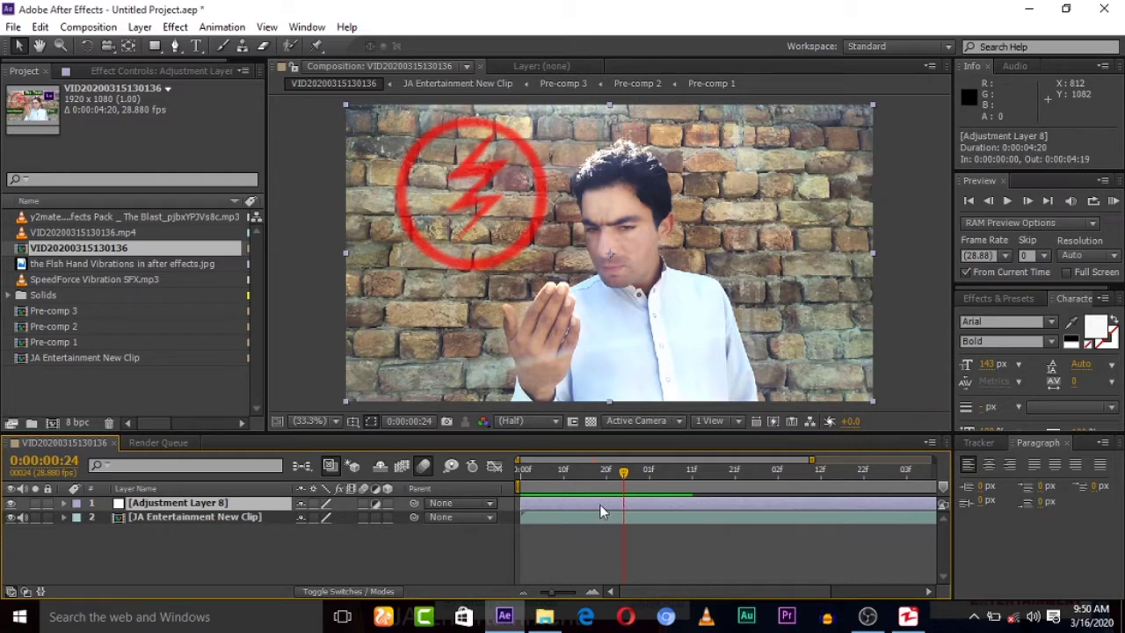
{"action": "left_click_drag", "start_coordinate": [526, 503], "coordinate": [623, 508]}
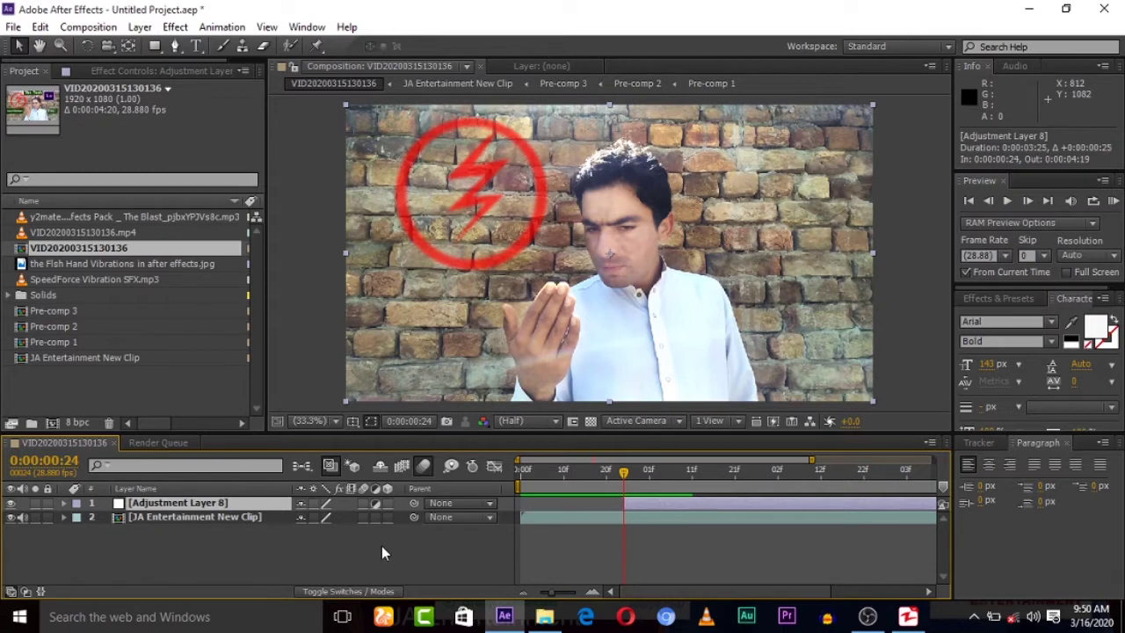
{"action": "left_click", "coordinate": [383, 552]}
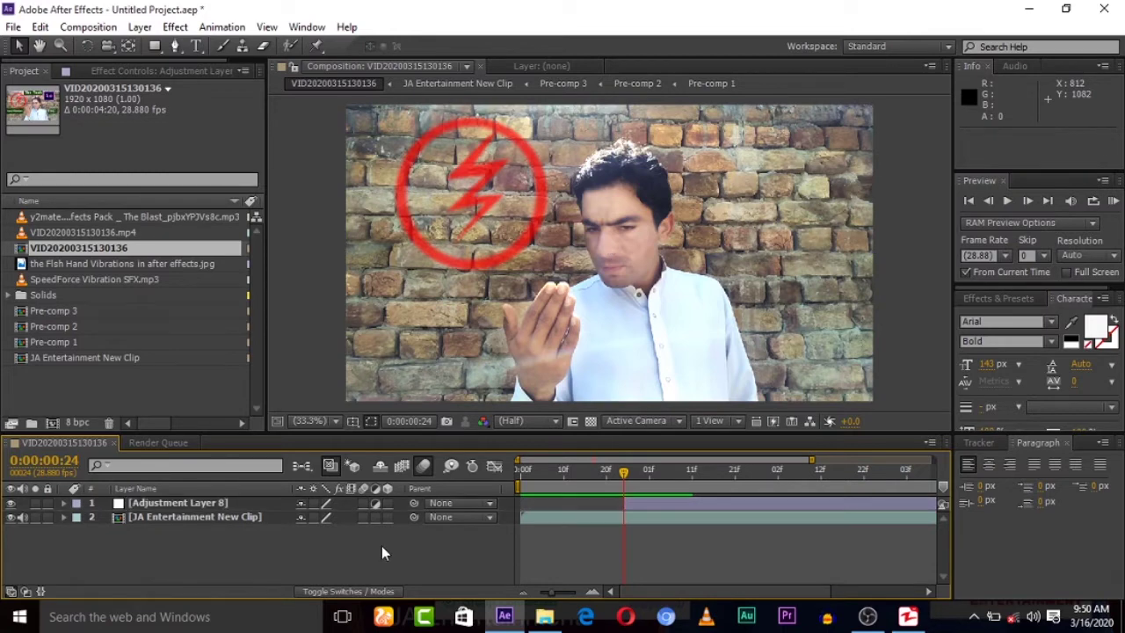
{"action": "left_click", "coordinate": [630, 475]}
{"action": "left_click", "coordinate": [637, 504]}
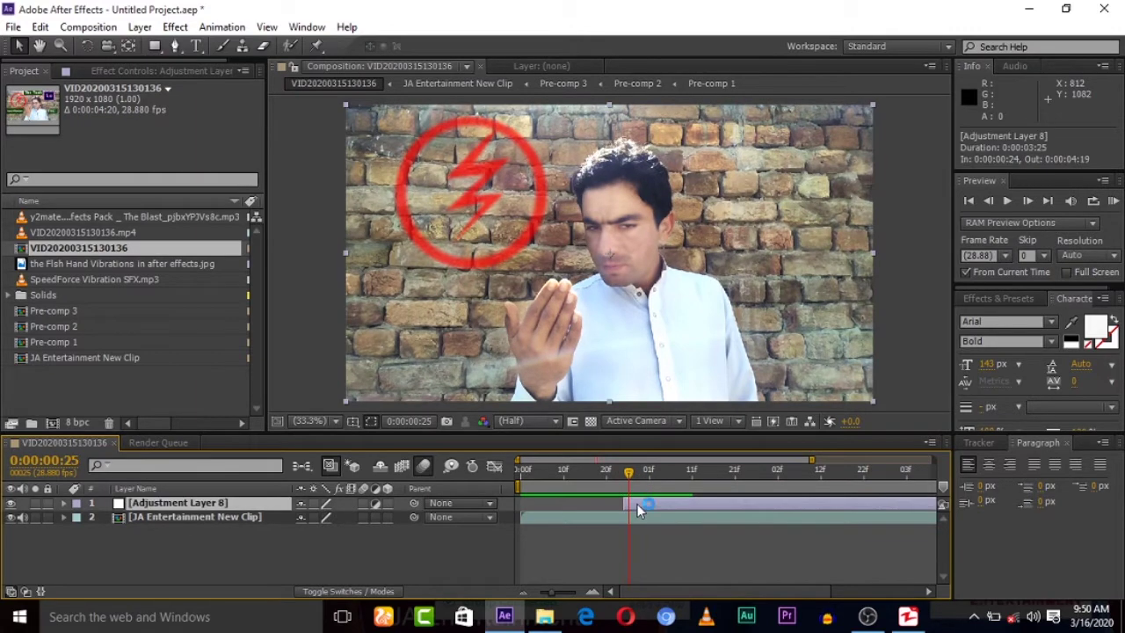
With the Pen tool, trace an eight-point closed Mask 1 around the raised hand at 0:00:00:25
{"action": "left_click", "coordinate": [175, 46]}
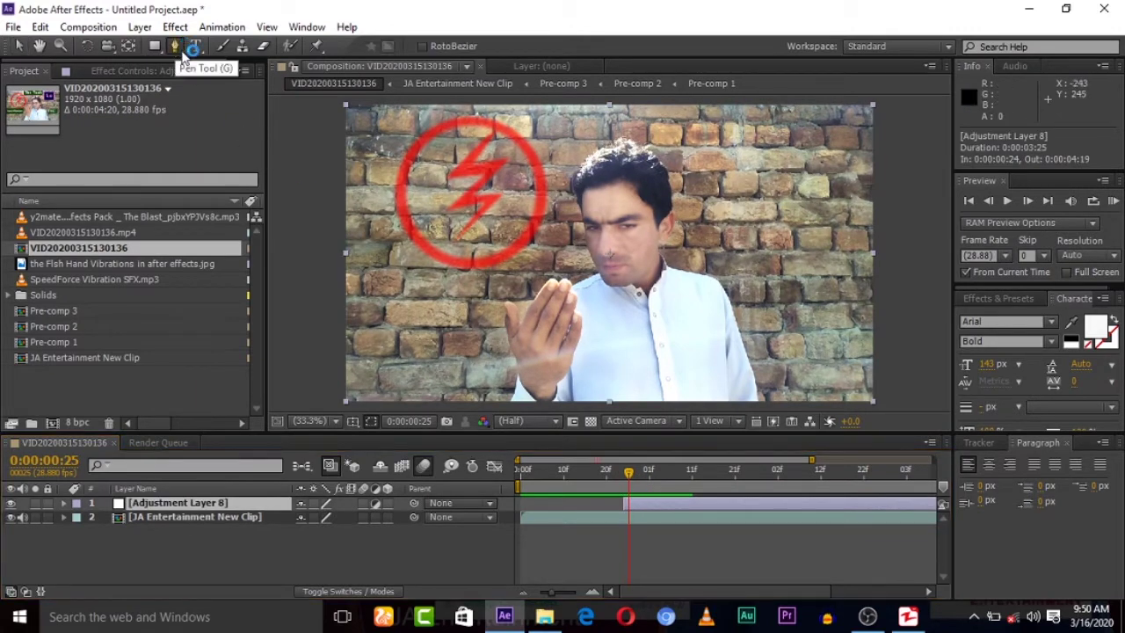
{"action": "left_click", "coordinate": [553, 396]}
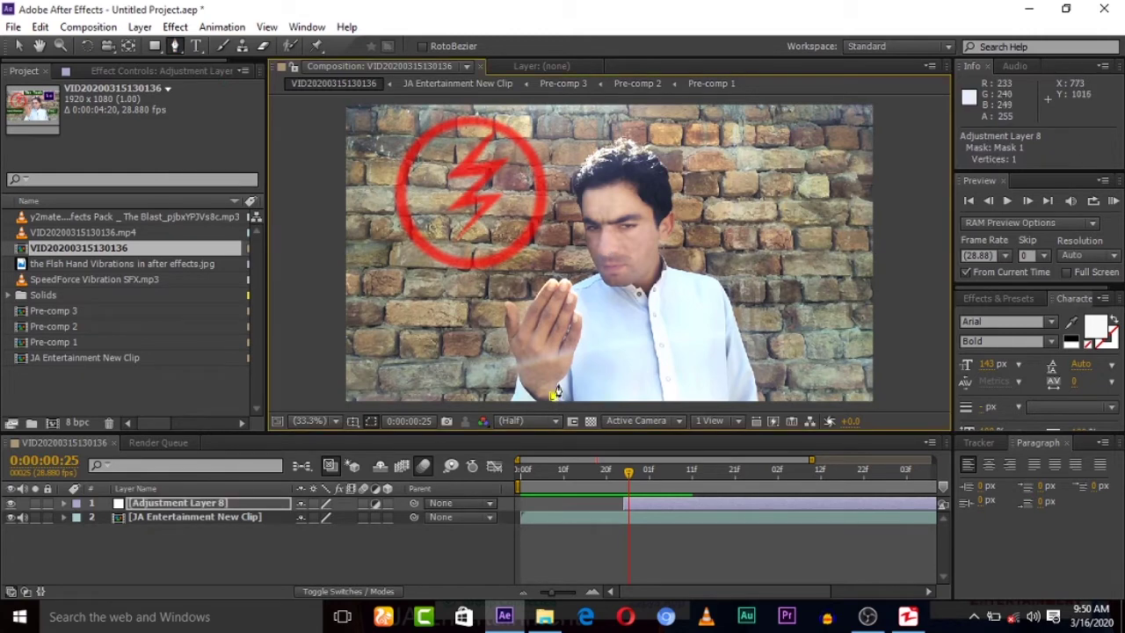
{"action": "left_click", "coordinate": [557, 385]}
{"action": "left_click", "coordinate": [573, 369]}
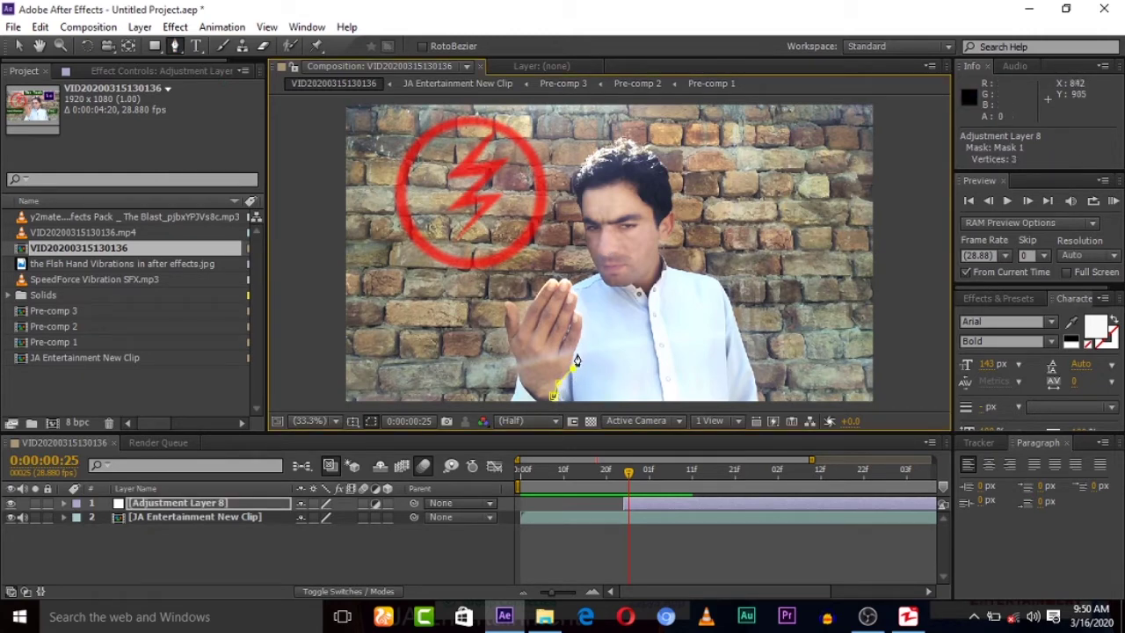
{"action": "left_click", "coordinate": [580, 298]}
{"action": "left_click", "coordinate": [575, 278]}
{"action": "left_click", "coordinate": [543, 277]}
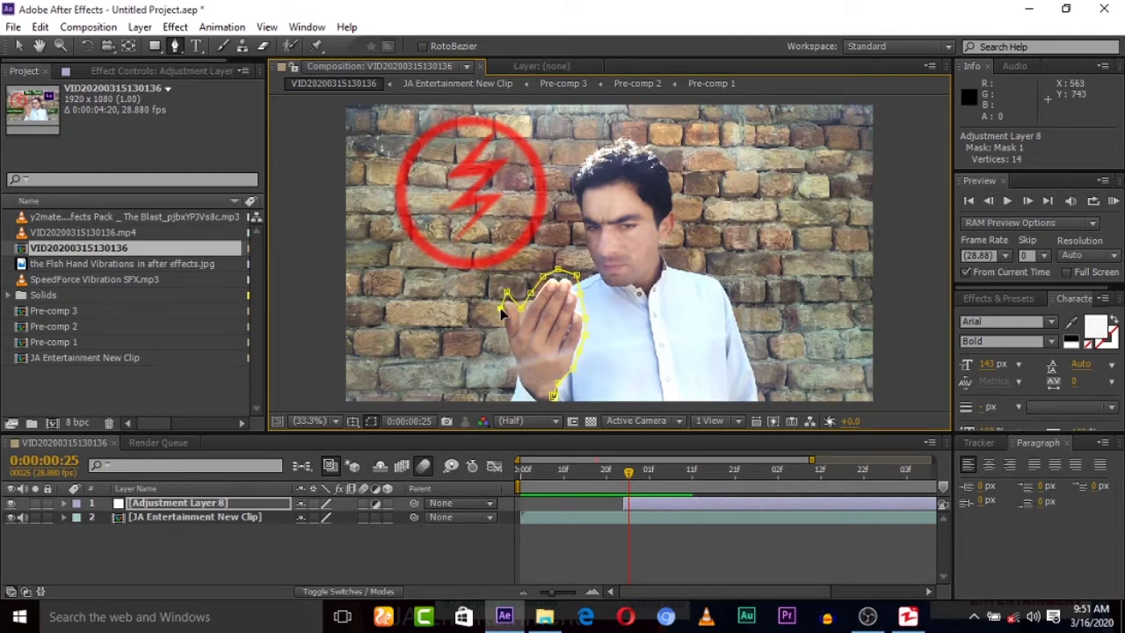
{"action": "left_click", "coordinate": [506, 361]}
{"action": "left_click", "coordinate": [518, 395]}
{"action": "left_click", "coordinate": [553, 401]}
{"action": "left_click", "coordinate": [208, 507]}
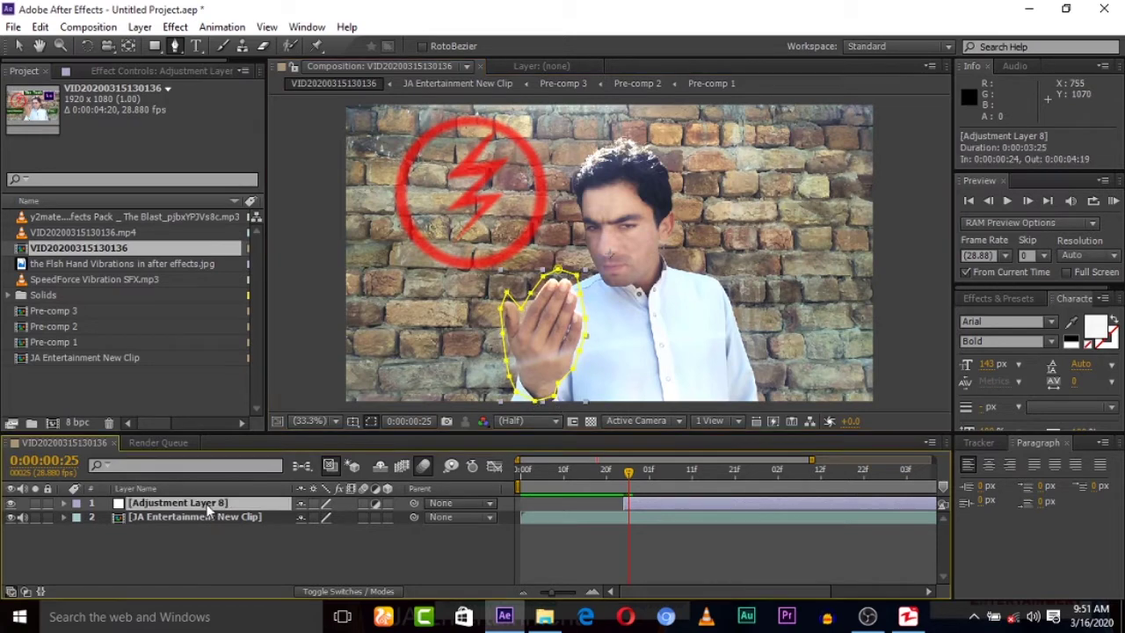
Enable Mask Path keyframing and move the mask up onto the hand at 0:00:01:10
{"action": "key", "text": "m"}
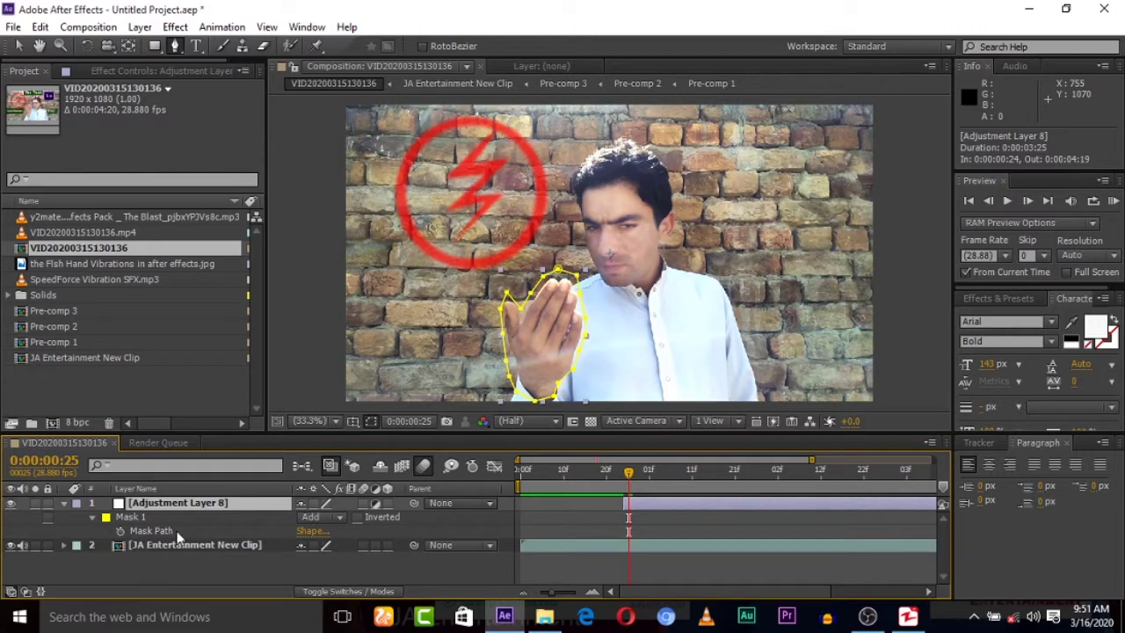
{"action": "left_click", "coordinate": [121, 533]}
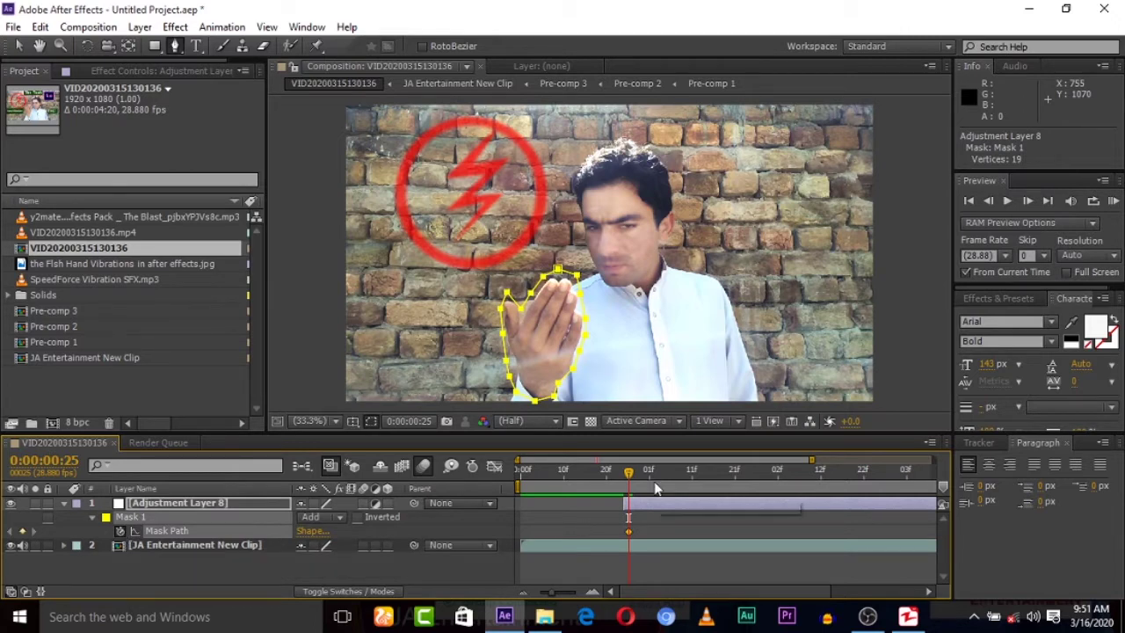
{"action": "key", "text": "Page_Down"}
{"action": "key", "text": "Page_Down"}
{"action": "key", "text": "Page_Down"}
{"action": "key", "text": "Page_Down"}
{"action": "key", "text": "Page_Down"}
{"action": "key", "text": "Page_Down"}
{"action": "key", "text": "Page_Down"}
{"action": "key", "text": "Page_Down"}
{"action": "key", "text": "Page_Down"}
{"action": "key", "text": "Page_Down"}
{"action": "key", "text": "Page_Down"}
{"action": "key", "text": "Page_Down"}
{"action": "key", "text": "Page_Down"}
{"action": "key", "text": "Page_Down"}
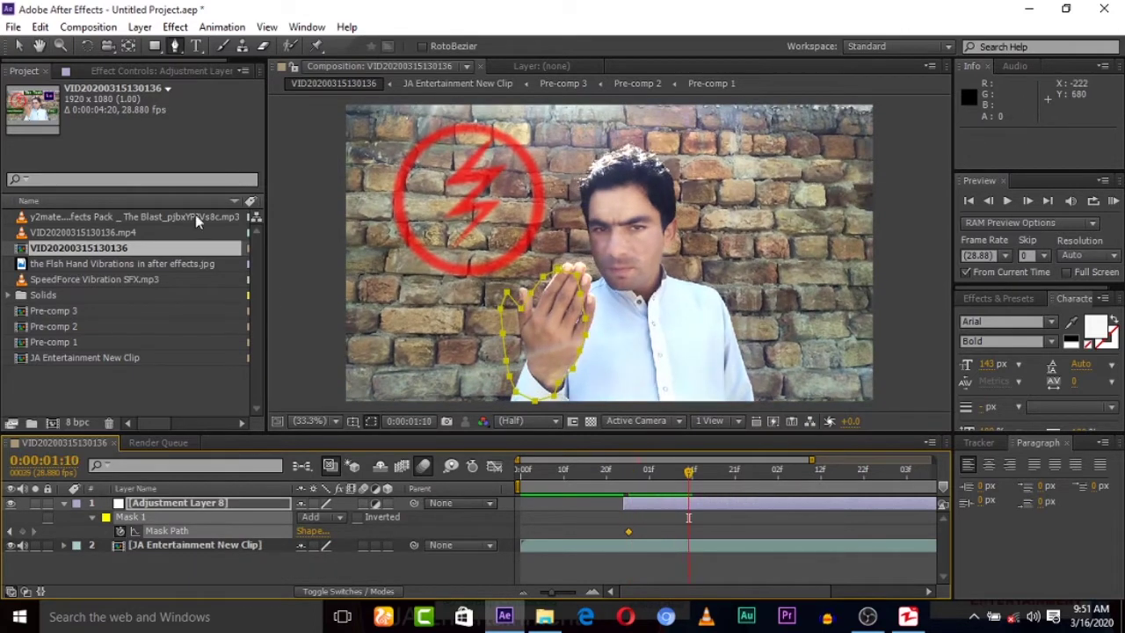
{"action": "left_click", "coordinate": [19, 46]}
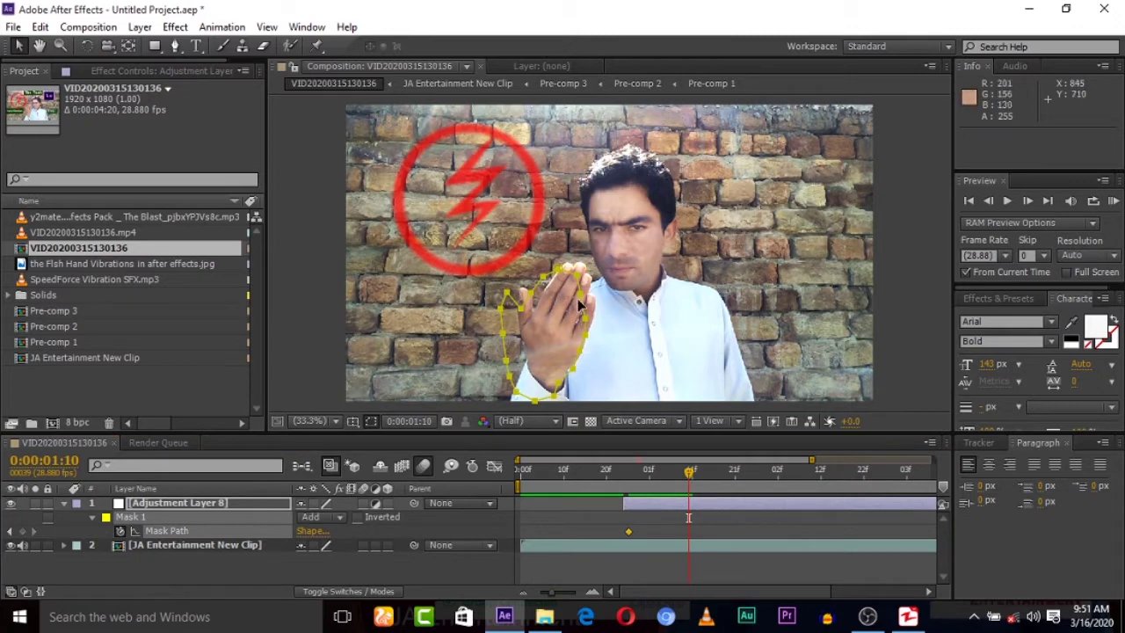
{"action": "left_click_drag", "start_coordinate": [580, 301], "coordinate": [594, 292]}
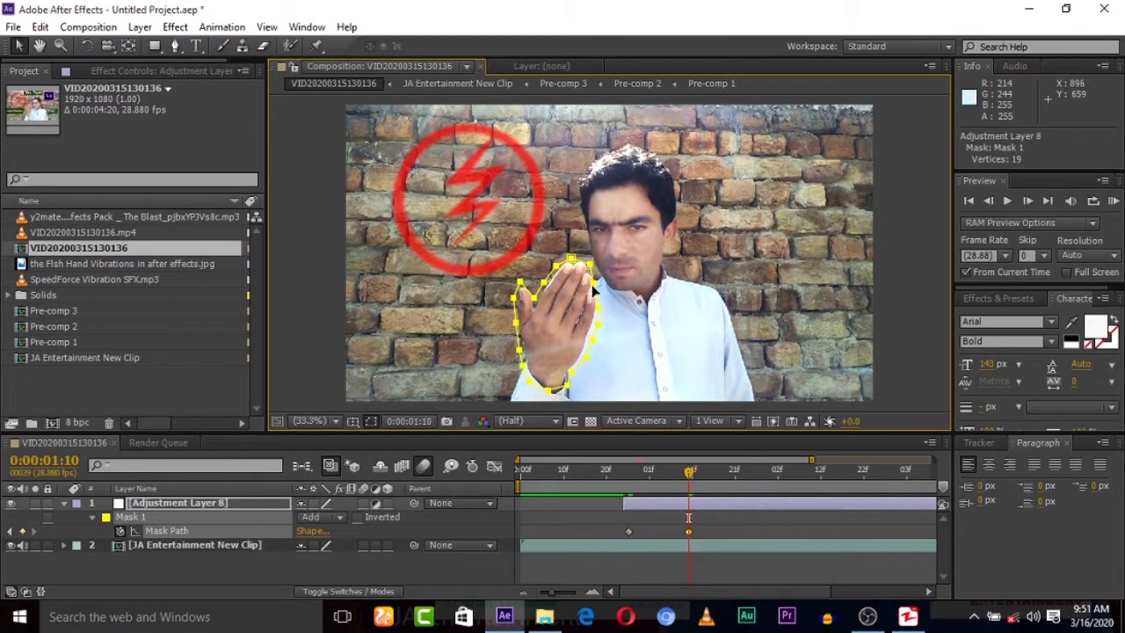
Nudge the mask points with the arrow keys to fit the hand at 0:00:01:18
{"action": "left_click", "coordinate": [663, 473]}
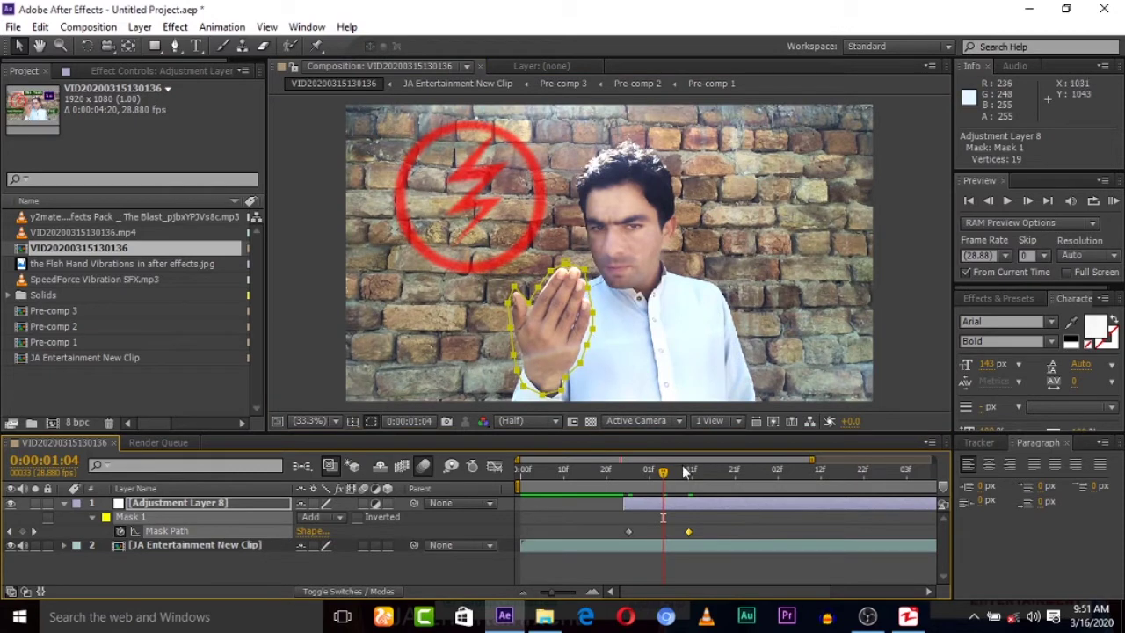
{"action": "left_click", "coordinate": [724, 482]}
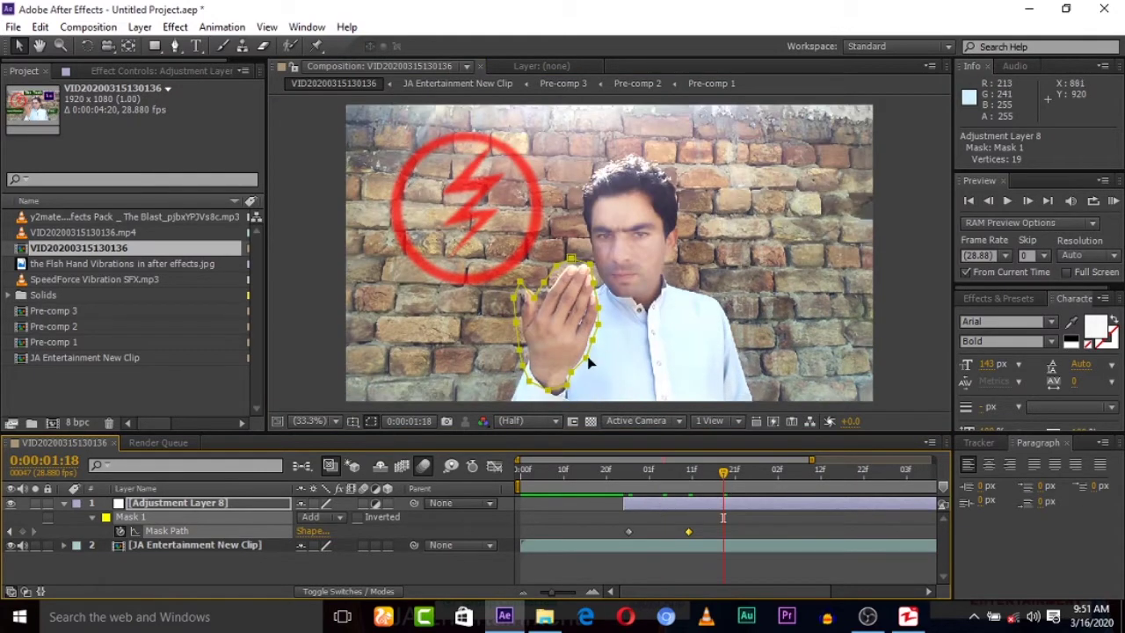
{"action": "key", "text": "Right"}
{"action": "key", "text": "Right"}
{"action": "key", "text": "Right"}
{"action": "key", "text": "Right"}
{"action": "key", "text": "Down"}
{"action": "key", "text": "Down"}
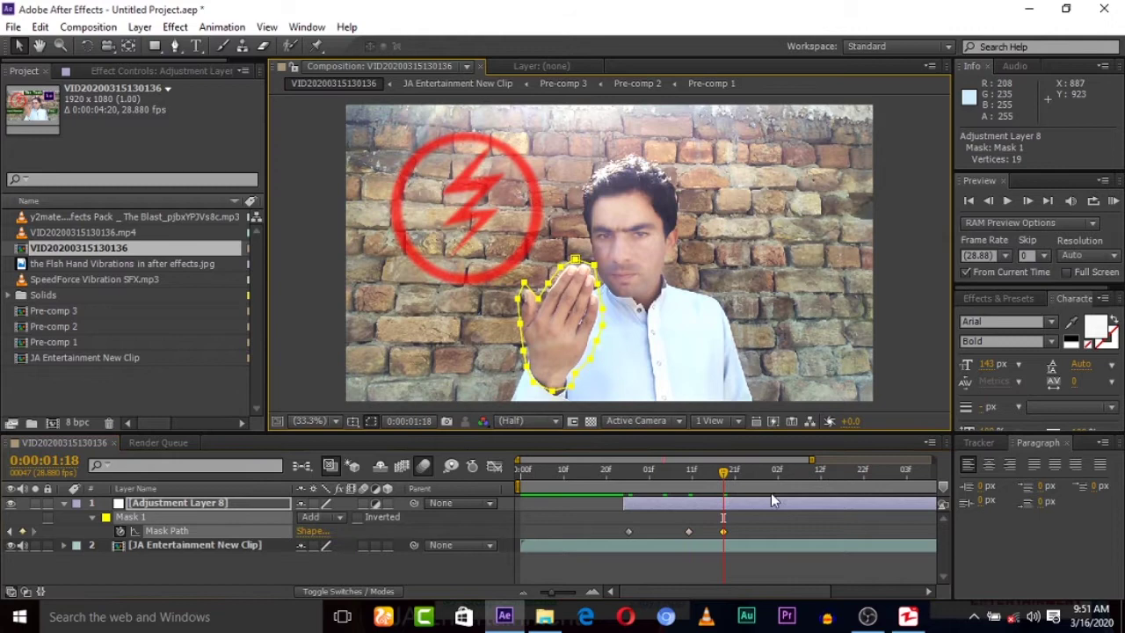
{"action": "key", "text": "Up"}
{"action": "key", "text": "Up"}
{"action": "key", "text": "Up"}
{"action": "key", "text": "Up"}
{"action": "key", "text": "Up"}
{"action": "key", "text": "Up"}
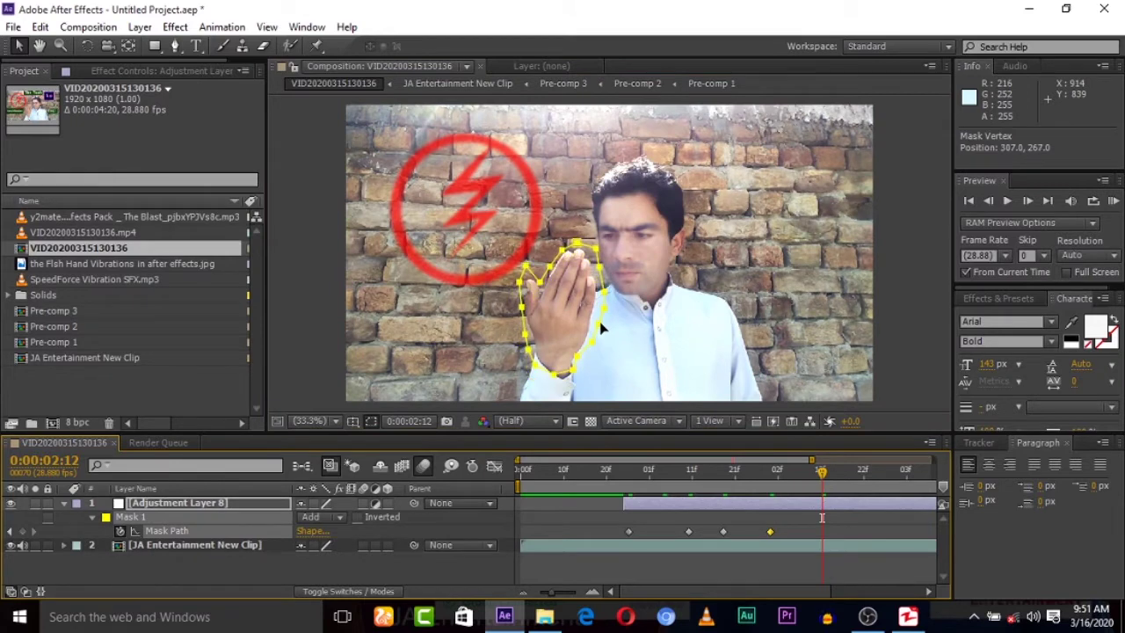
{"action": "key", "text": "Down"}
{"action": "key", "text": "Down"}
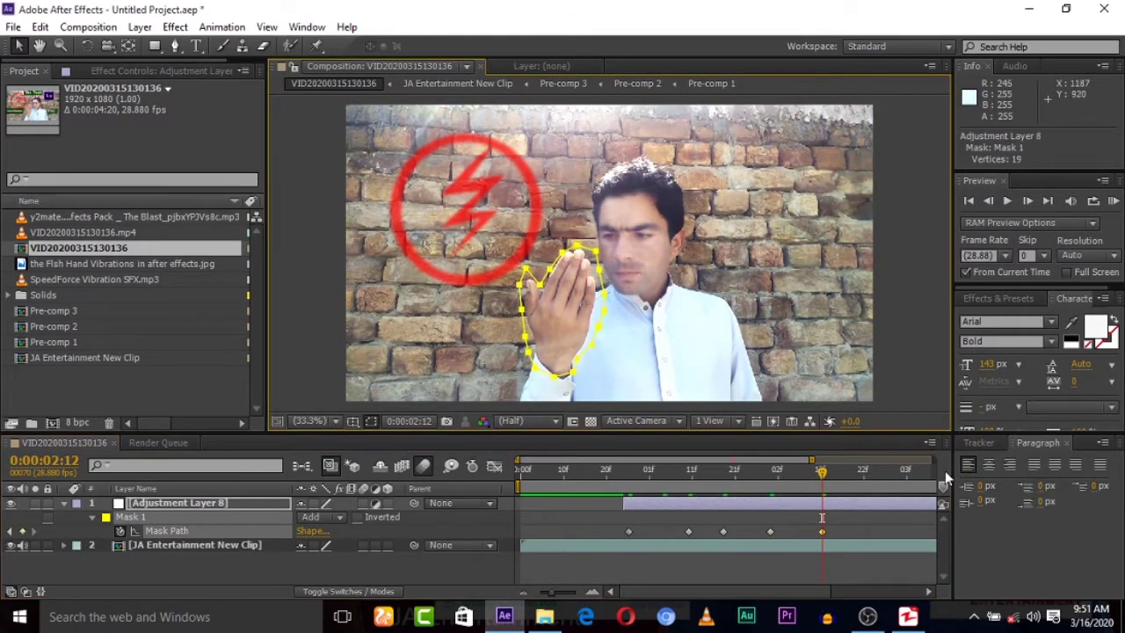
Shift the mask onto the hand at the clip's last frame and zoom the timeline out
{"action": "left_click", "coordinate": [1052, 200]}
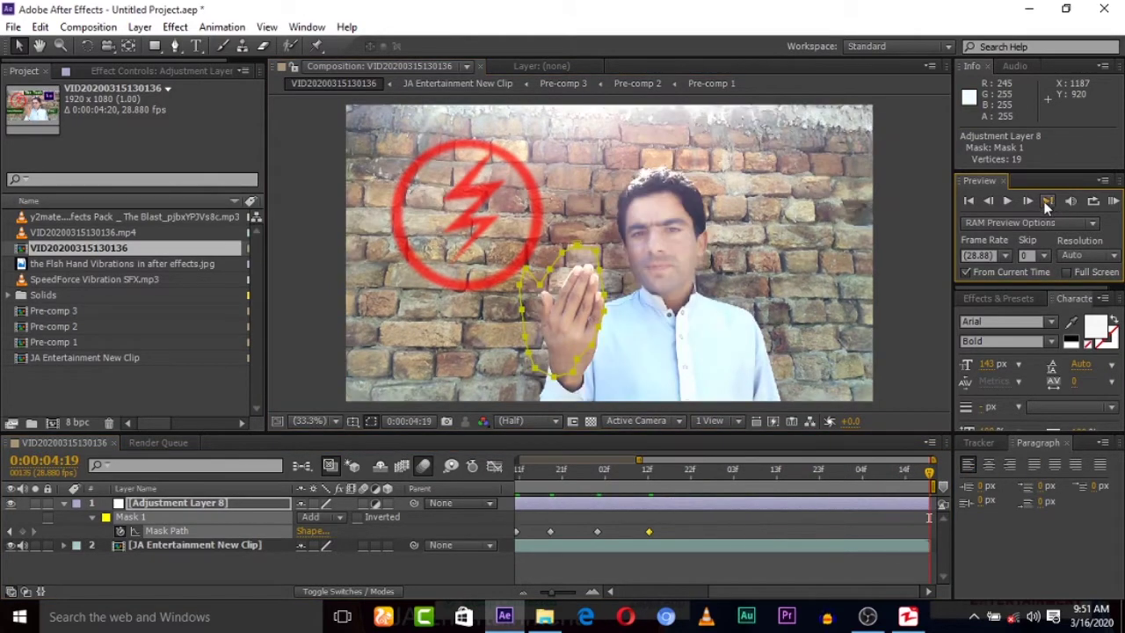
{"action": "left_click_drag", "start_coordinate": [609, 307], "coordinate": [614, 315]}
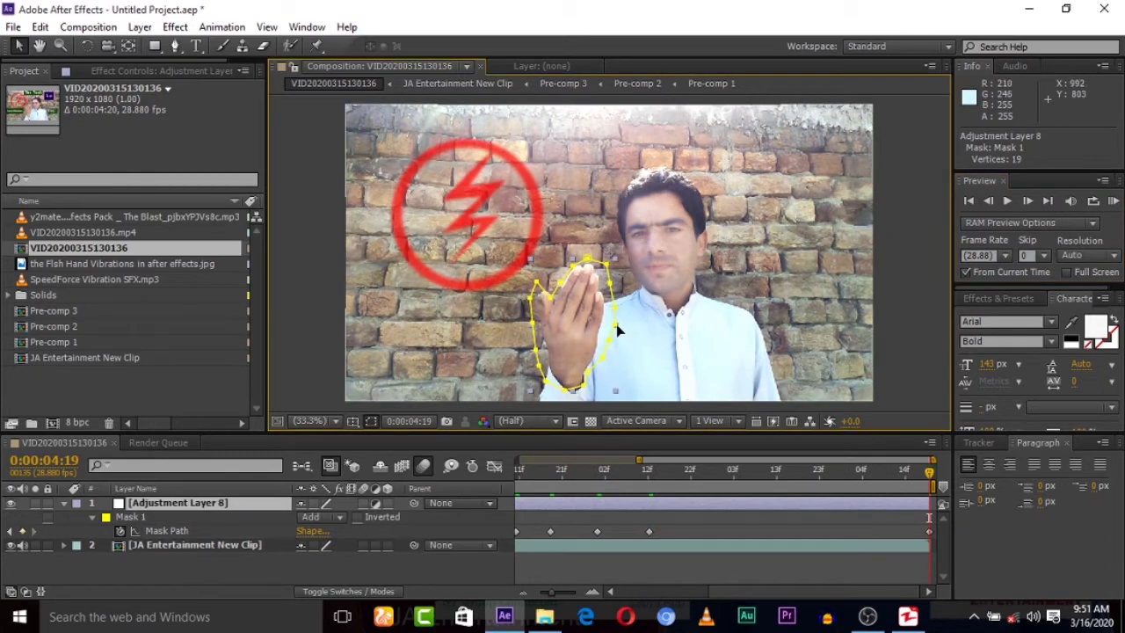
{"action": "key", "text": "Return"}
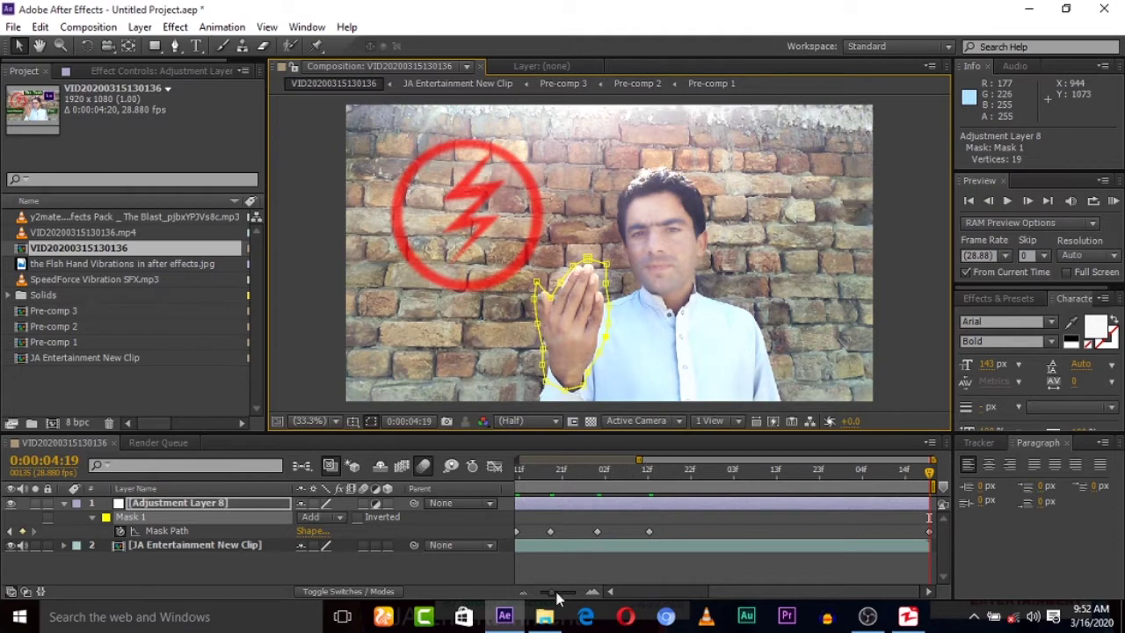
{"action": "left_click_drag", "start_coordinate": [557, 594], "coordinate": [537, 596]}
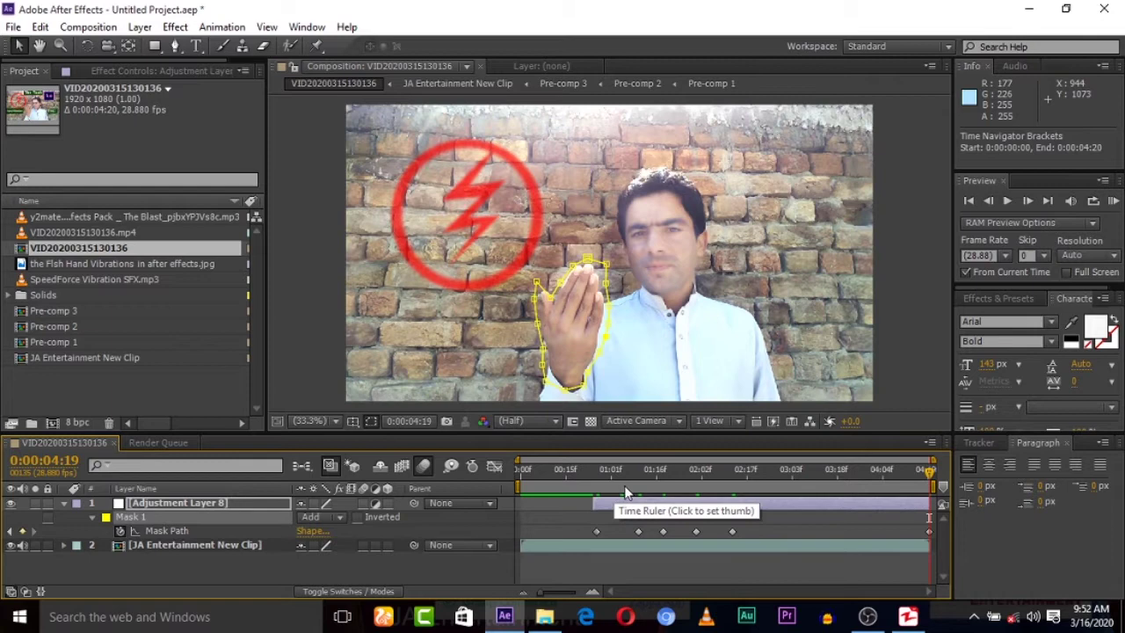
Select all mask points and move the whole mask up-right onto the hand at 0:00:03:00
{"action": "left_click", "coordinate": [548, 379]}
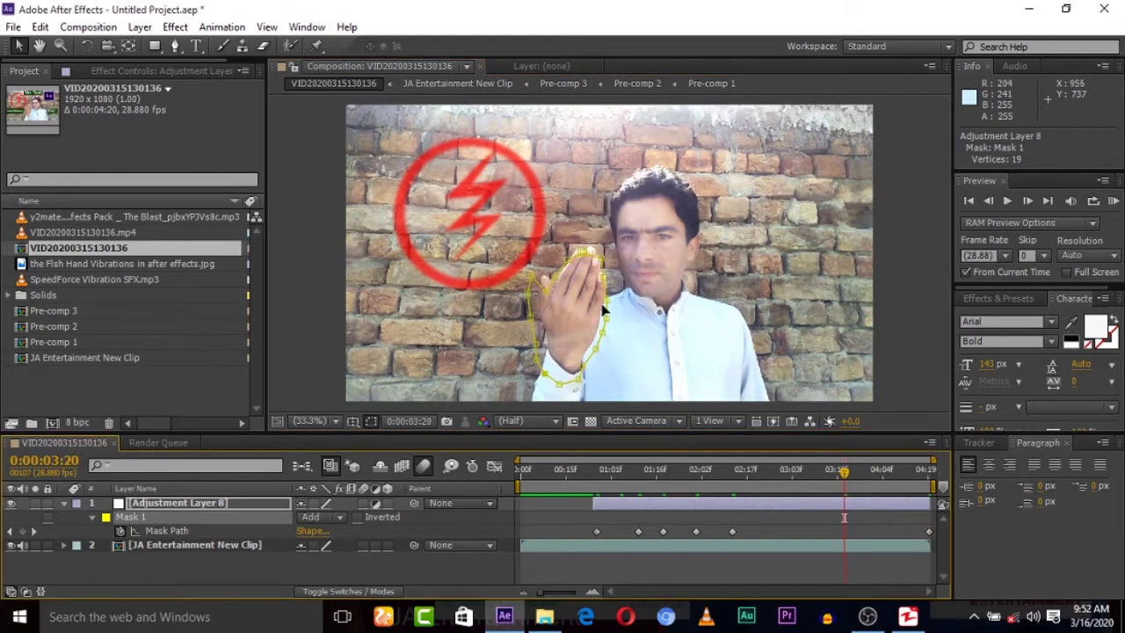
{"action": "left_click", "coordinate": [161, 531]}
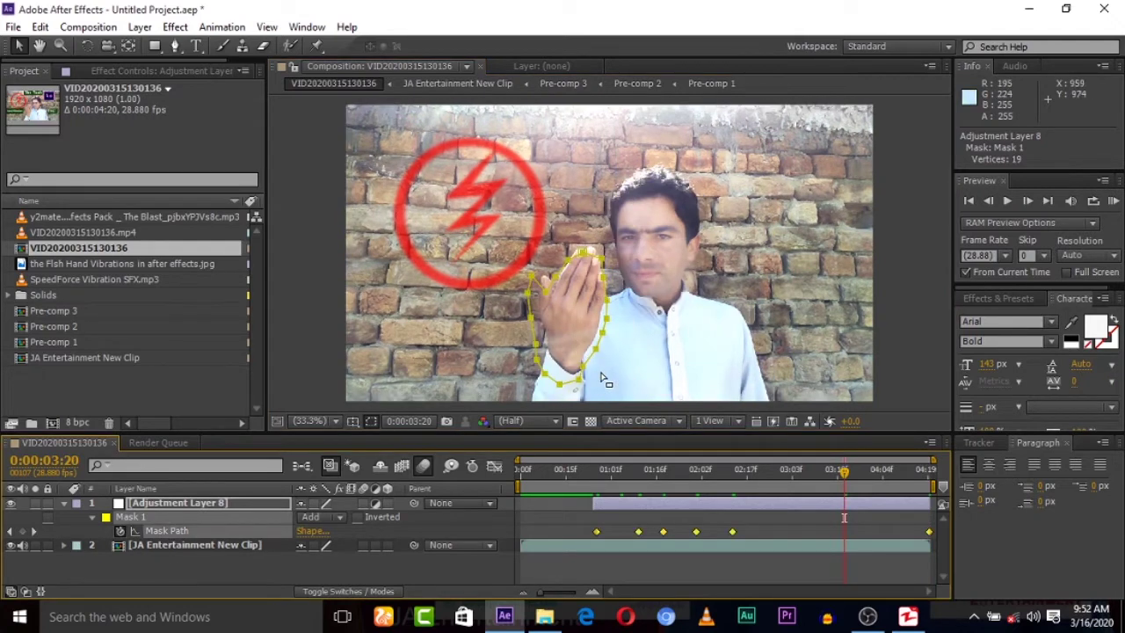
{"action": "left_click", "coordinate": [597, 345]}
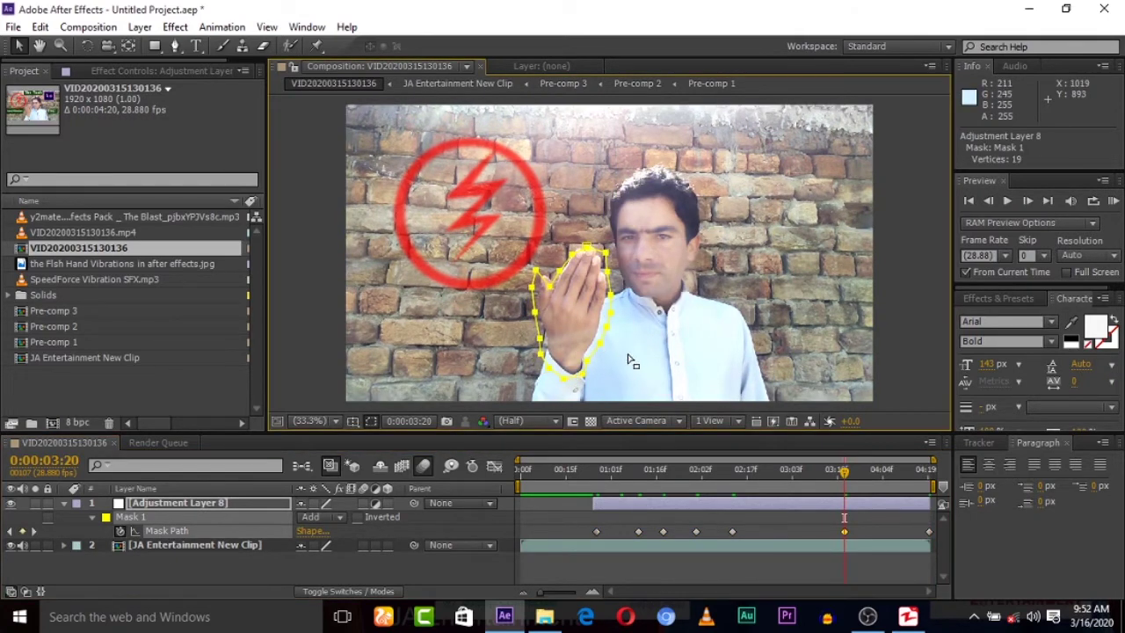
{"action": "left_click", "coordinate": [611, 335]}
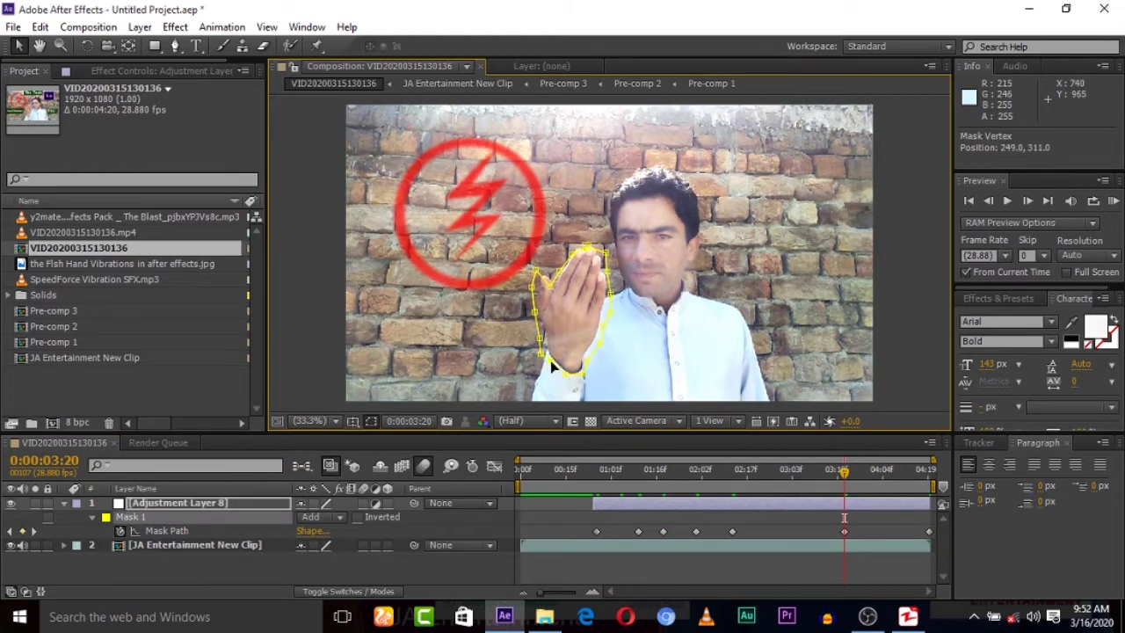
{"action": "left_click", "coordinate": [782, 469]}
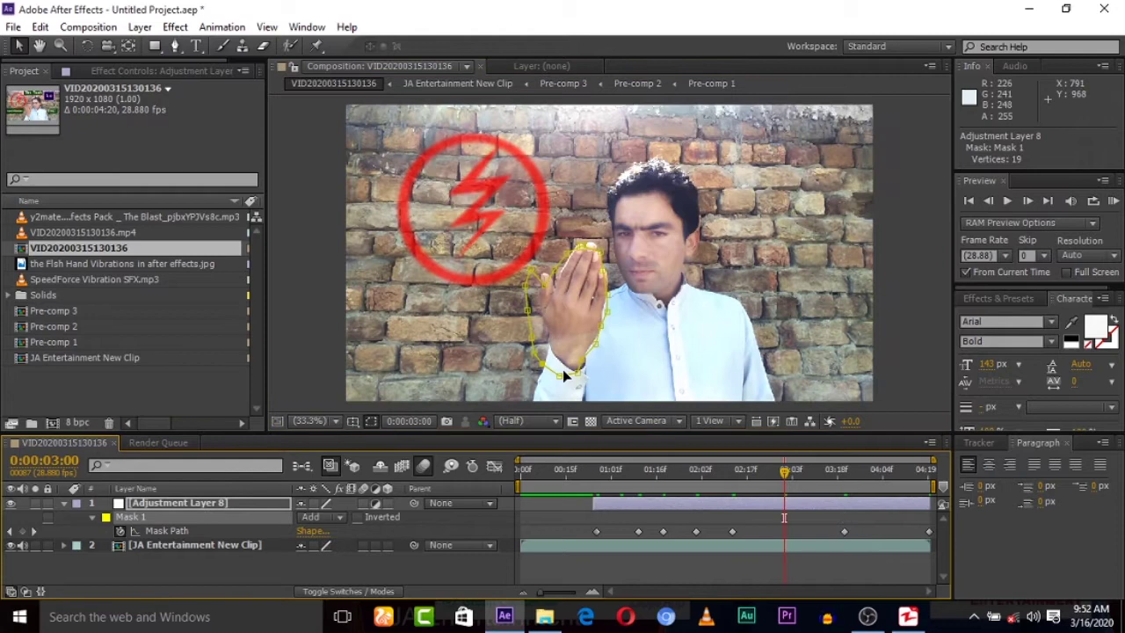
{"action": "left_click", "coordinate": [177, 530]}
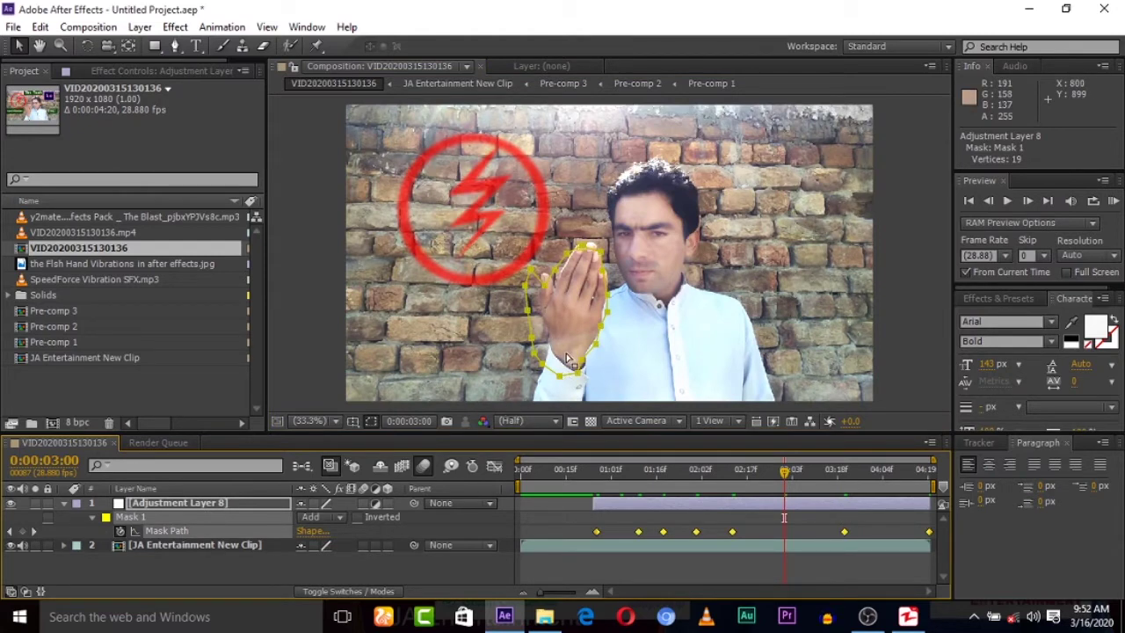
{"action": "left_click_drag", "start_coordinate": [605, 331], "coordinate": [612, 325]}
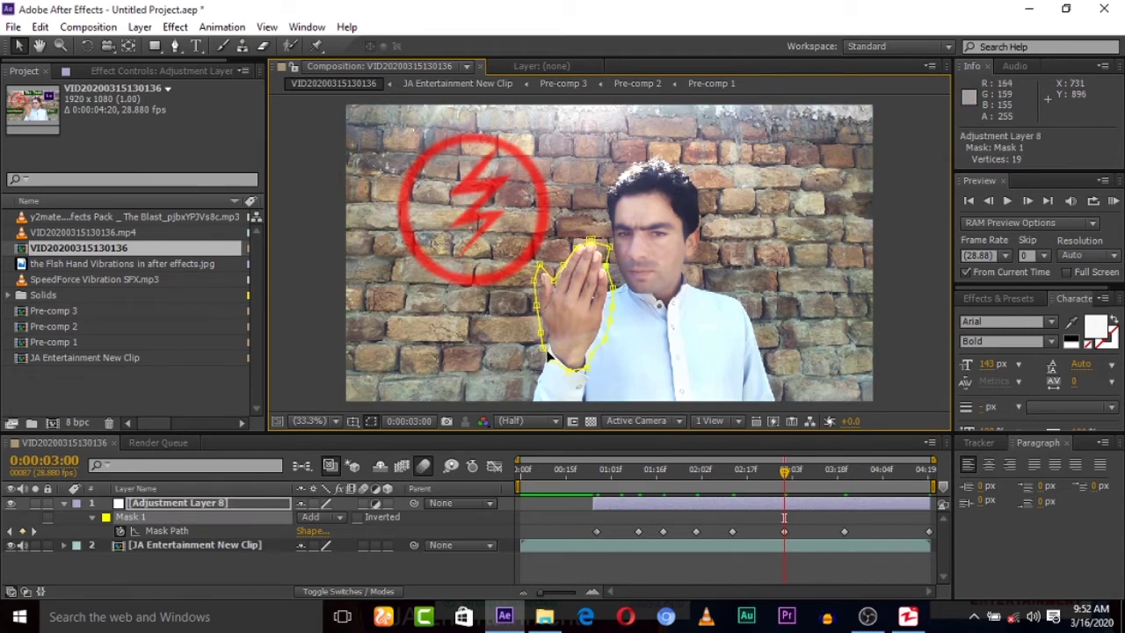
Refit the mask over the hand at 0:00:04:07, 0:00:04:00 and 0:00:04:13
{"action": "left_click", "coordinate": [892, 475]}
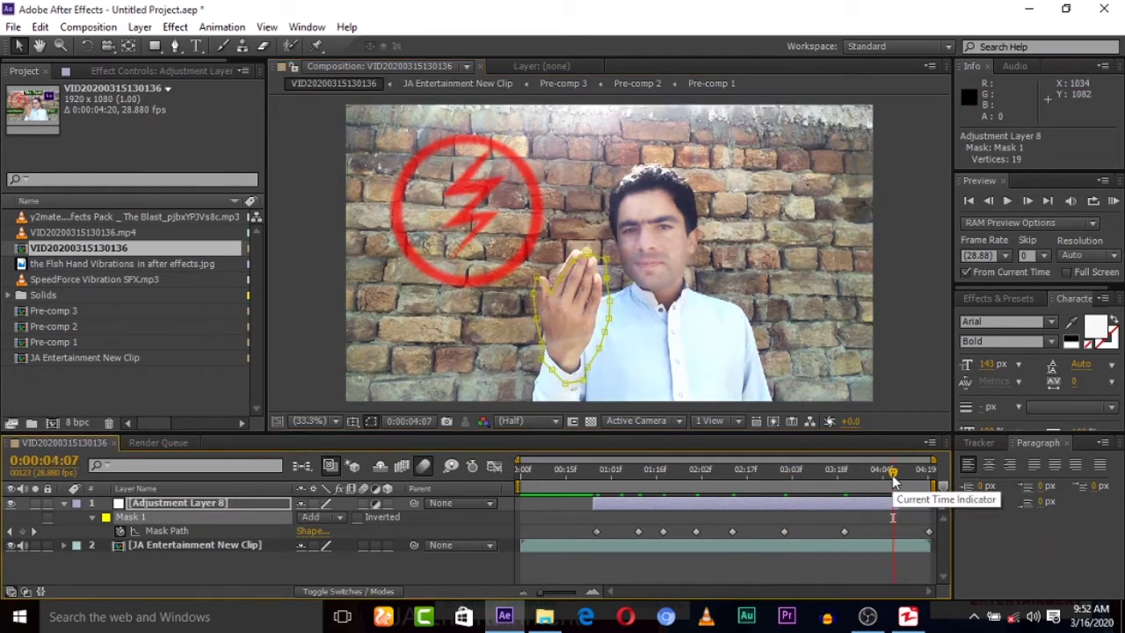
{"action": "left_click", "coordinate": [172, 531]}
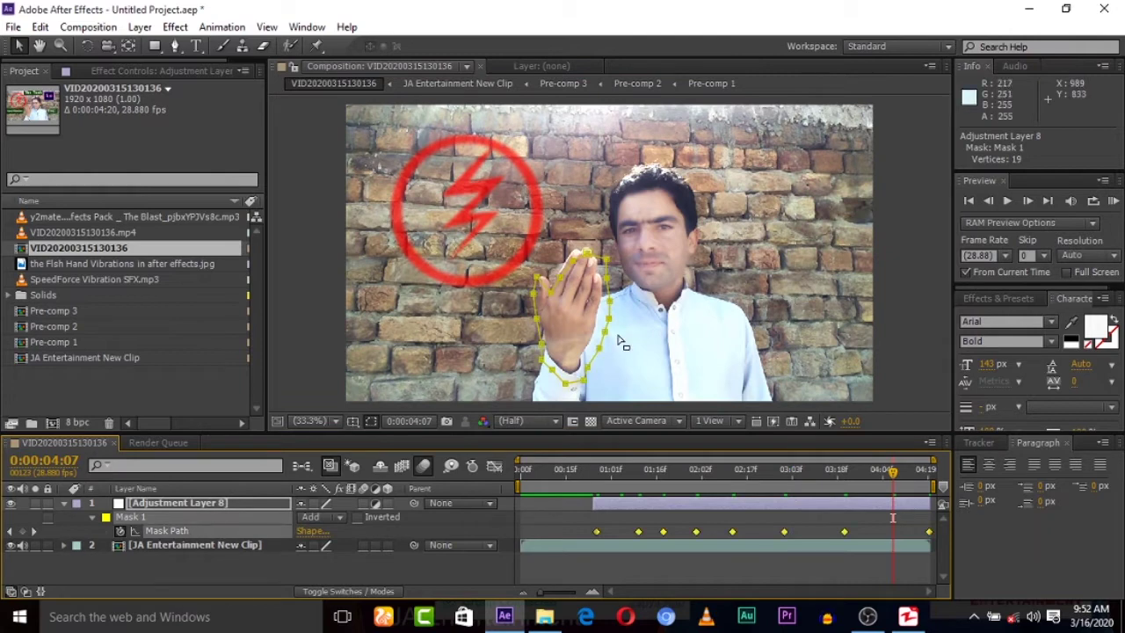
{"action": "left_click_drag", "start_coordinate": [603, 330], "coordinate": [600, 328]}
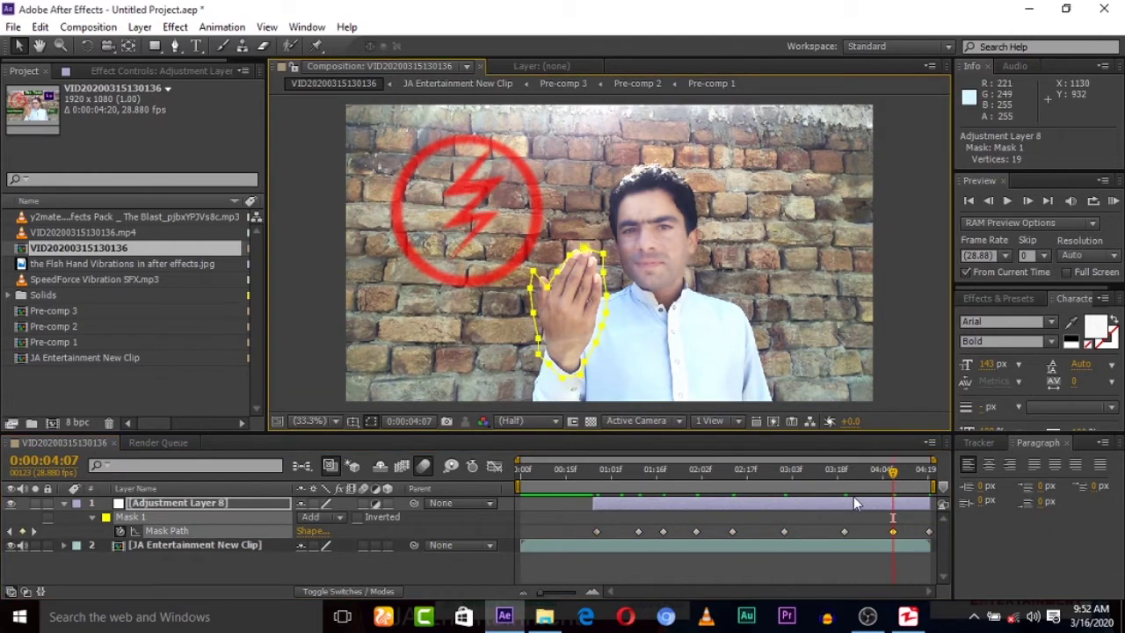
{"action": "left_click", "coordinate": [873, 472]}
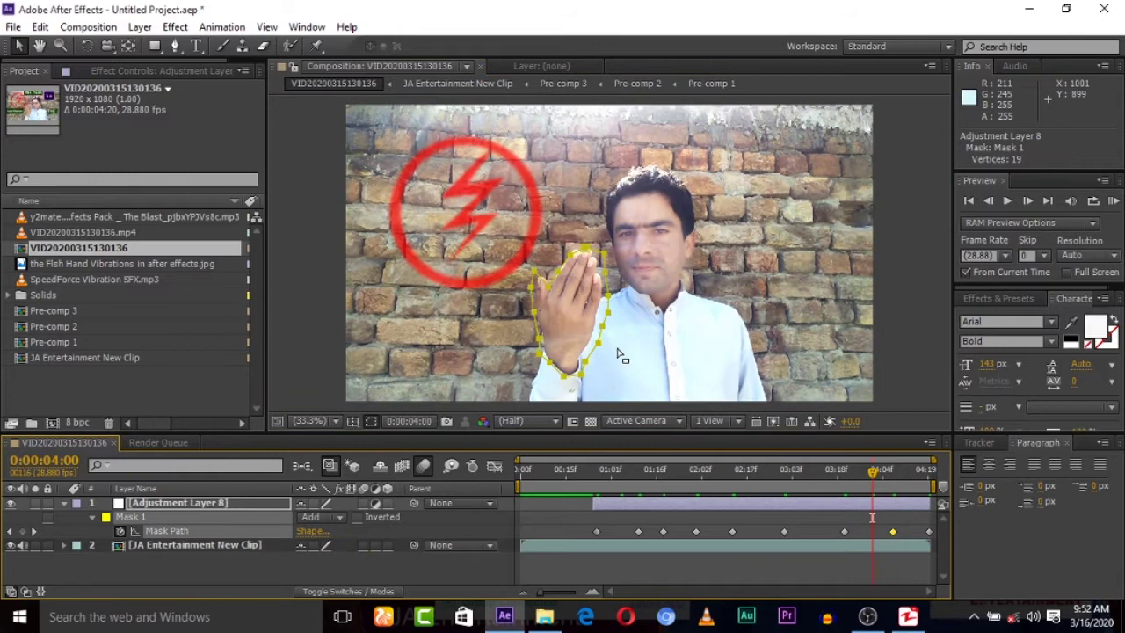
{"action": "left_click_drag", "start_coordinate": [603, 343], "coordinate": [598, 334]}
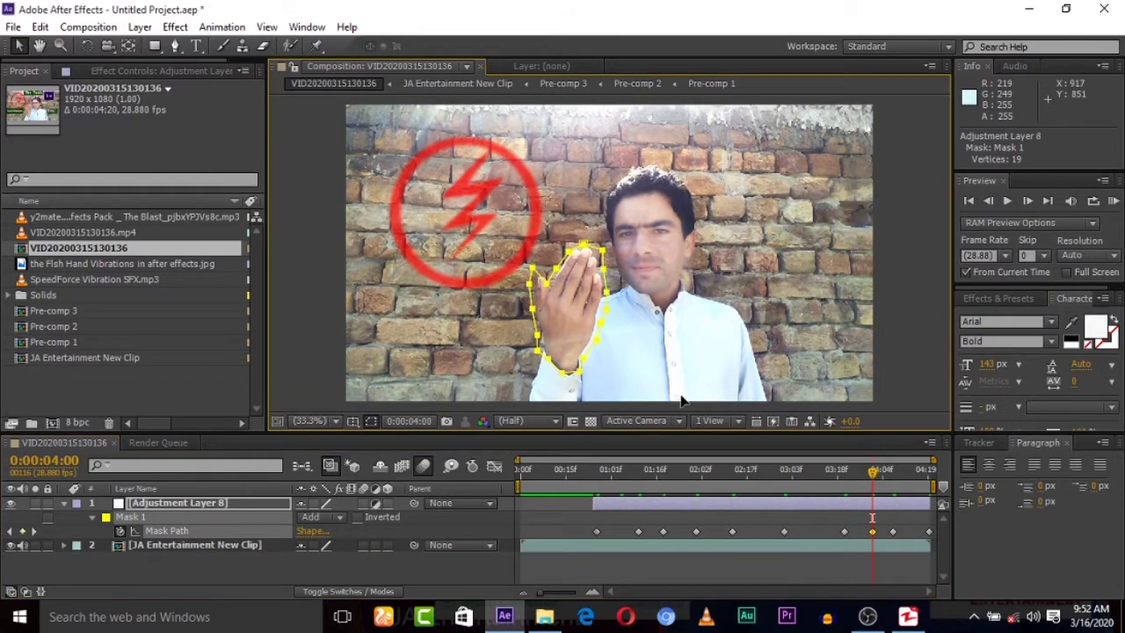
{"action": "left_click", "coordinate": [910, 472]}
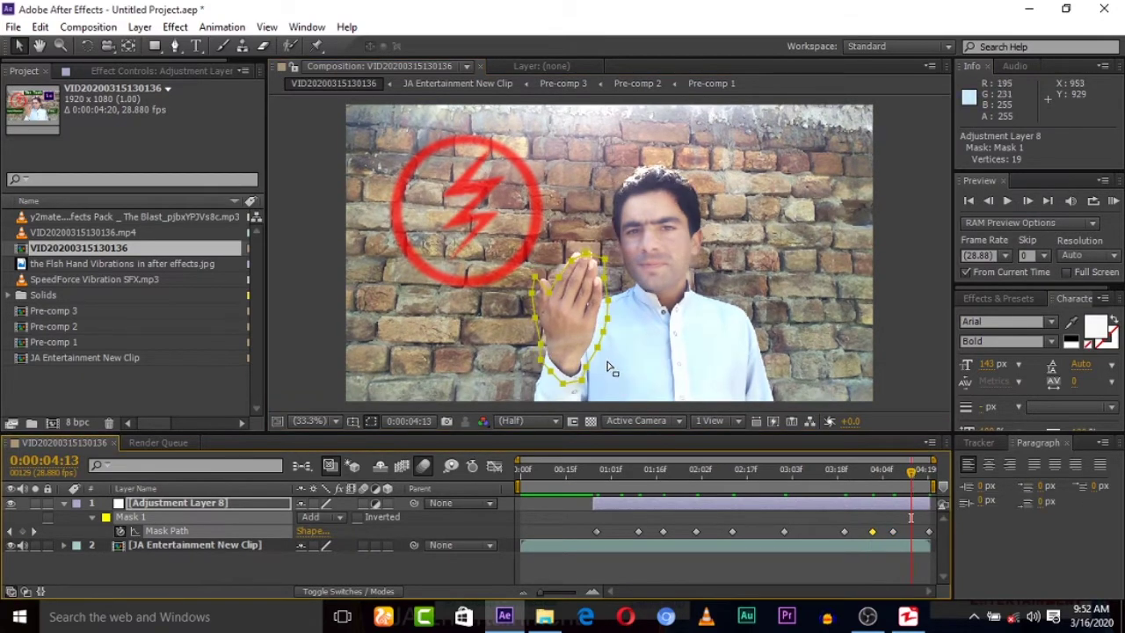
{"action": "left_click_drag", "start_coordinate": [601, 351], "coordinate": [598, 344]}
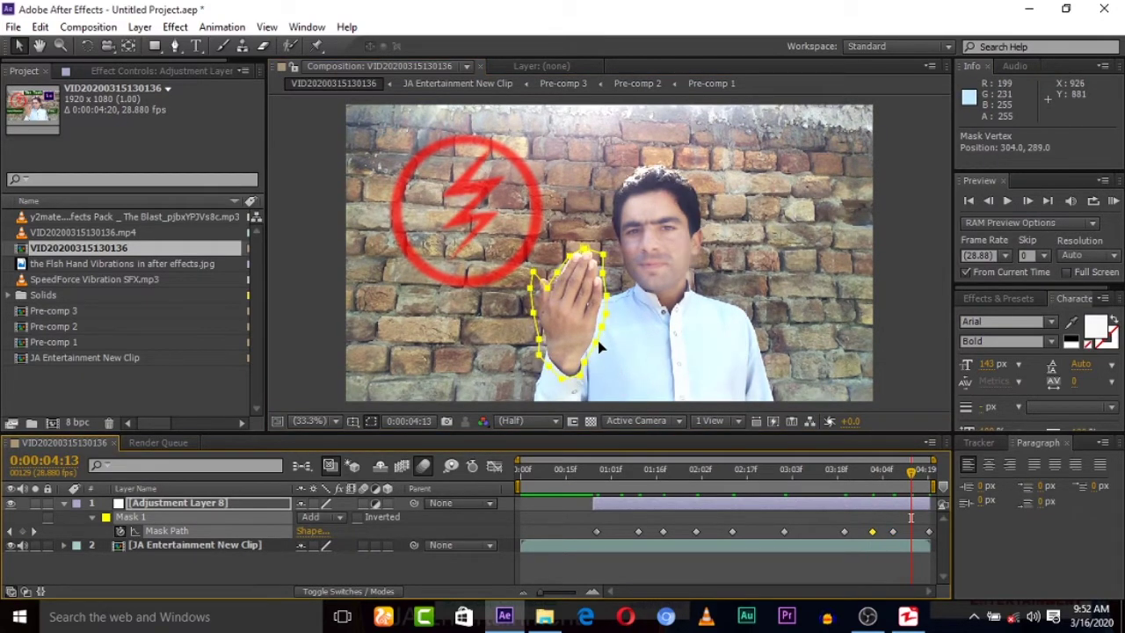
{"action": "left_click", "coordinate": [815, 472]}
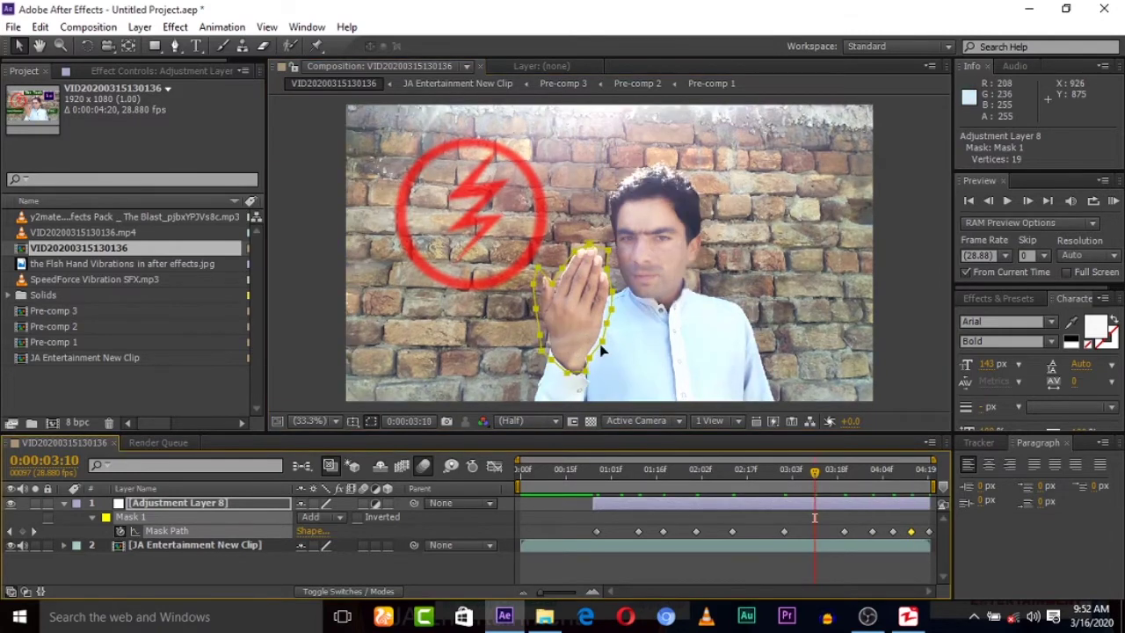
Refit the mask around the hand at 0:00:02:19, 0:00:03:10 and 0:00:01:25
{"action": "left_click", "coordinate": [754, 472]}
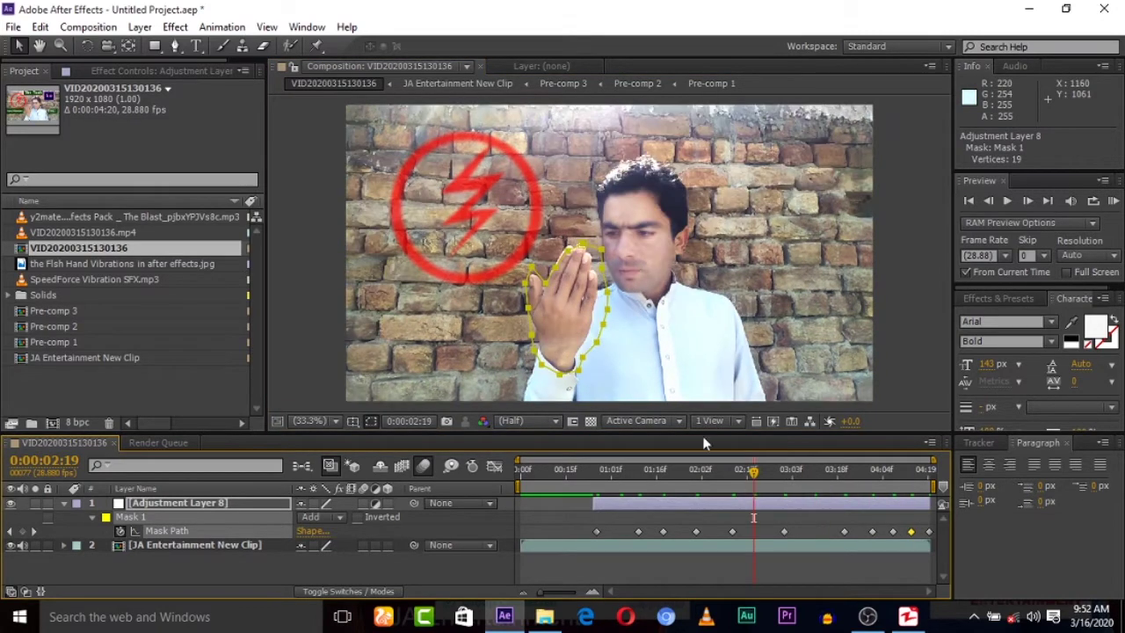
{"action": "left_click_drag", "start_coordinate": [600, 346], "coordinate": [595, 338]}
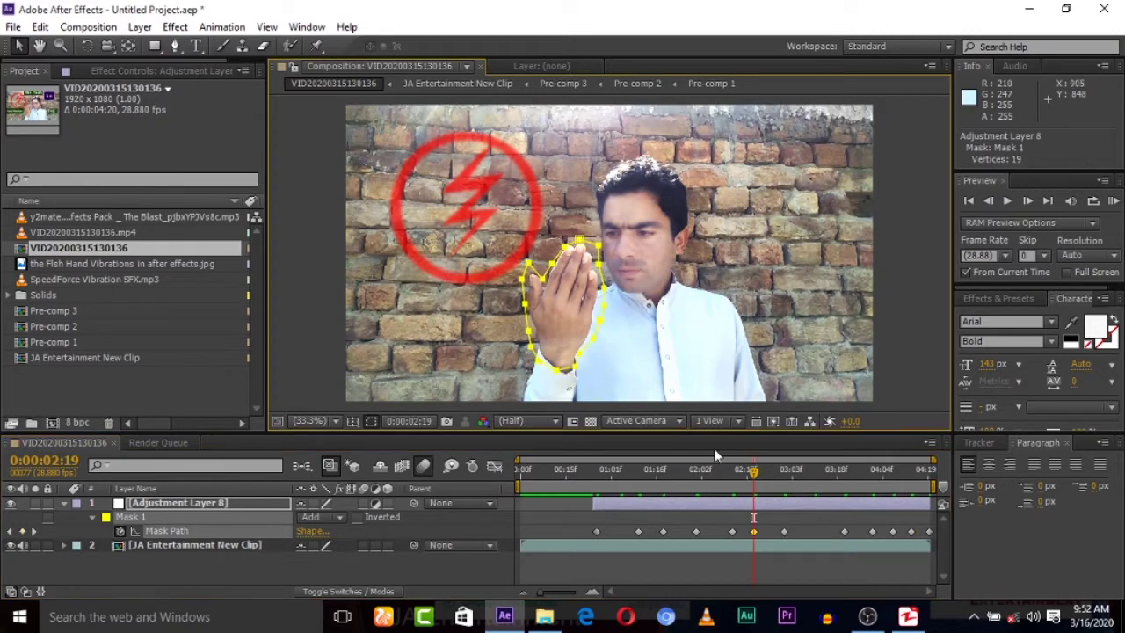
{"action": "left_click", "coordinate": [813, 486]}
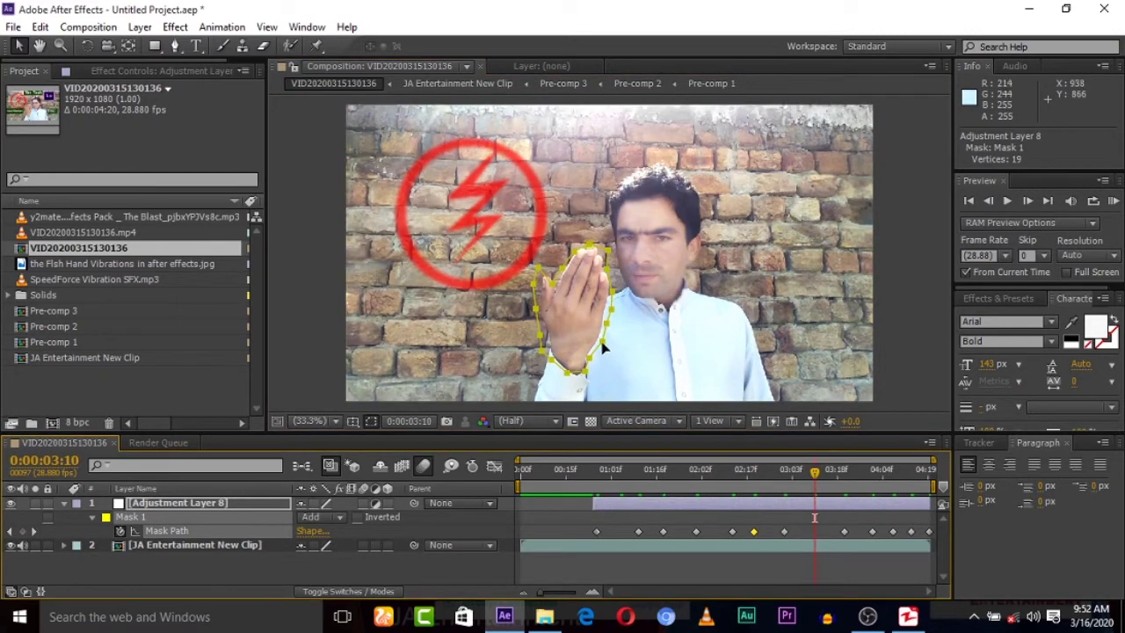
{"action": "left_click_drag", "start_coordinate": [602, 349], "coordinate": [609, 343]}
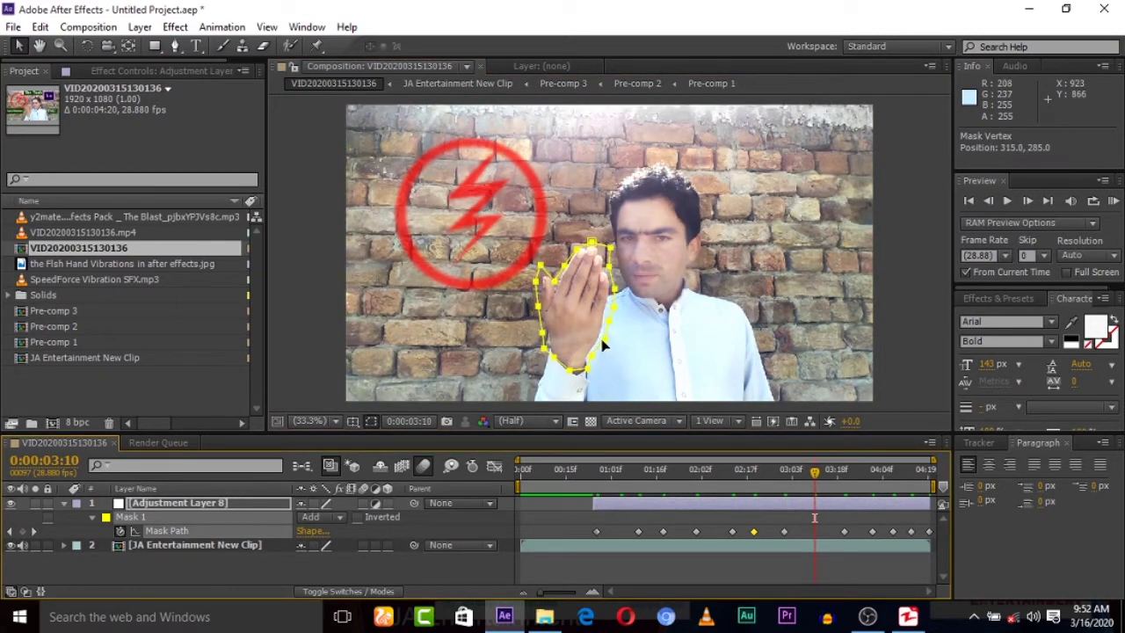
{"action": "left_click", "coordinate": [685, 487]}
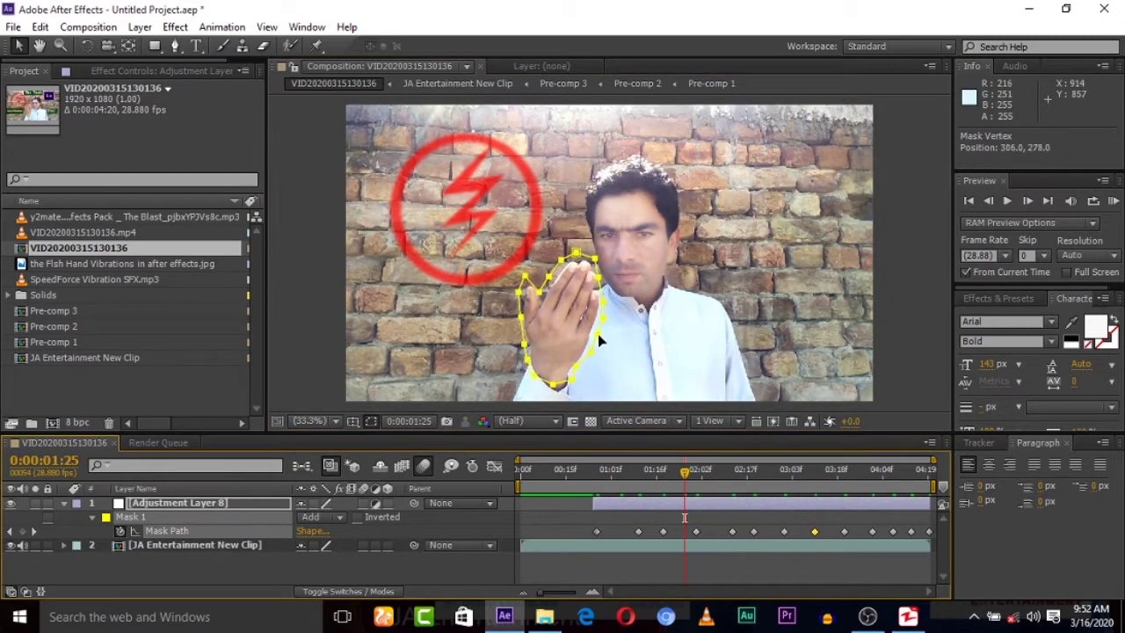
{"action": "left_click_drag", "start_coordinate": [600, 341], "coordinate": [601, 345]}
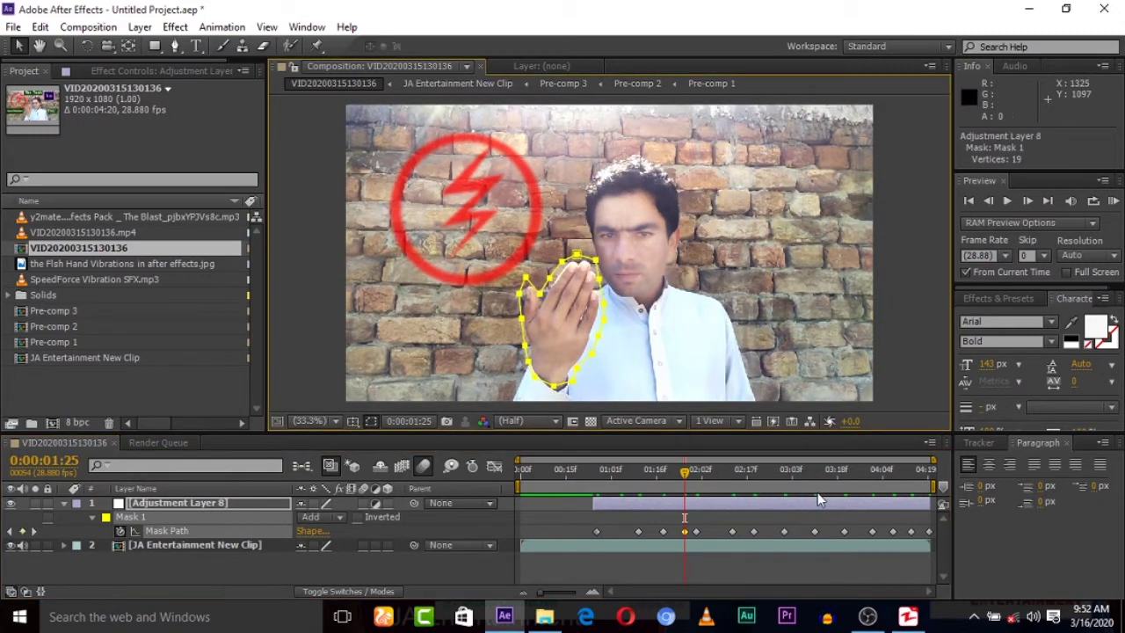
{"action": "left_click", "coordinate": [716, 476]}
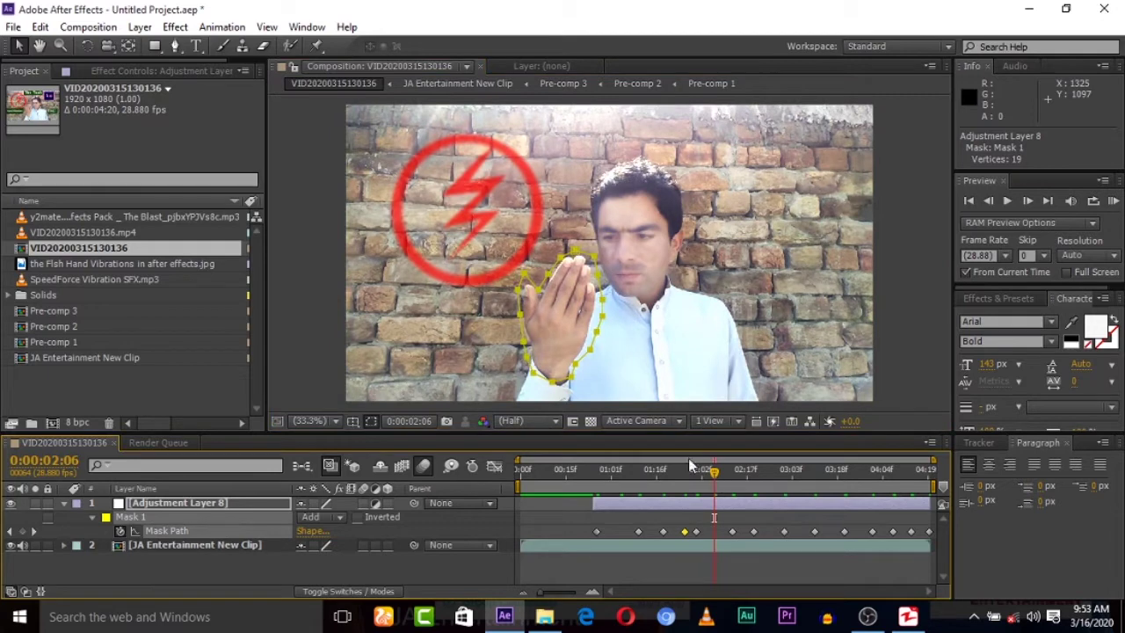
{"action": "left_click", "coordinate": [601, 331]}
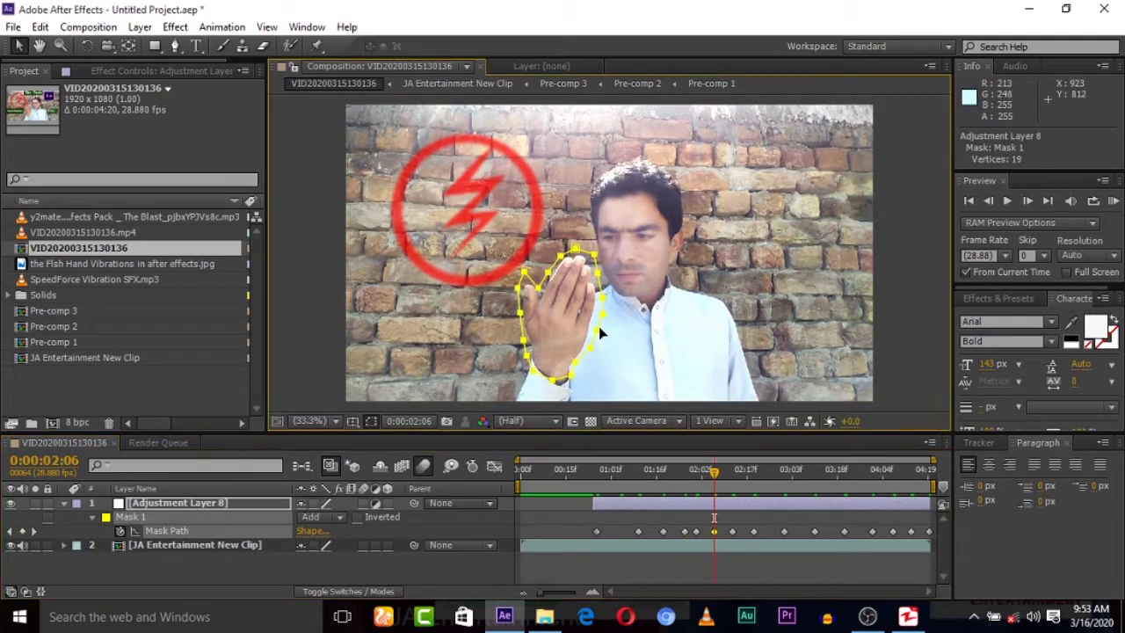
Reshape the mask to match the hand at 0:00:02:24, 0:00:03:06 and 0:00:03:16
{"action": "left_click", "coordinate": [768, 472]}
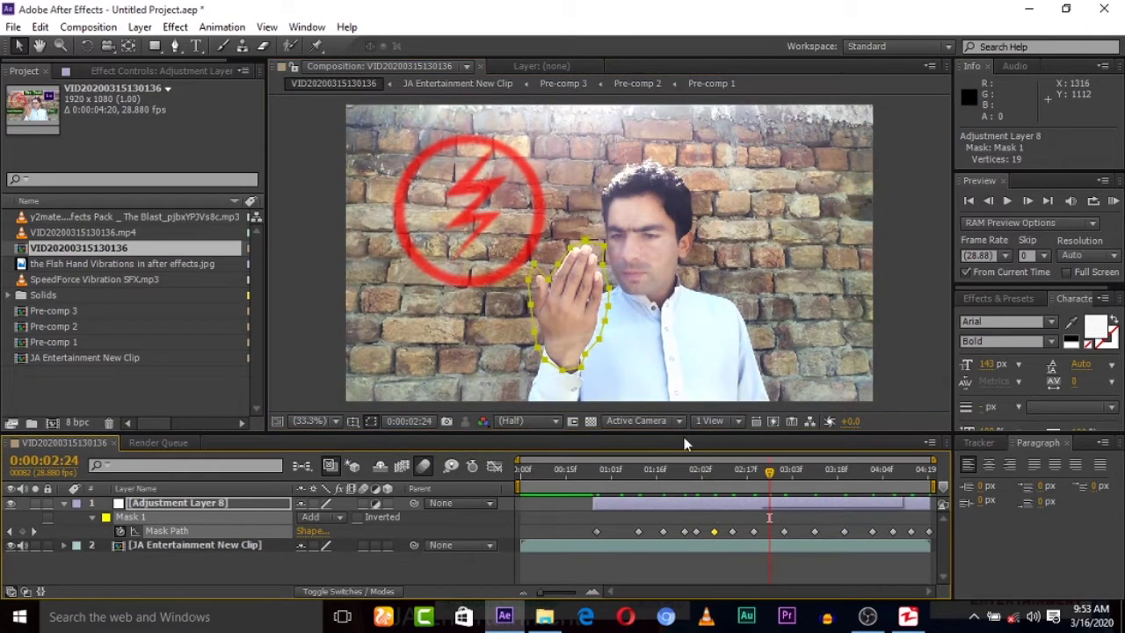
{"action": "left_click", "coordinate": [594, 346]}
{"action": "left_click_drag", "start_coordinate": [594, 346], "coordinate": [598, 348]}
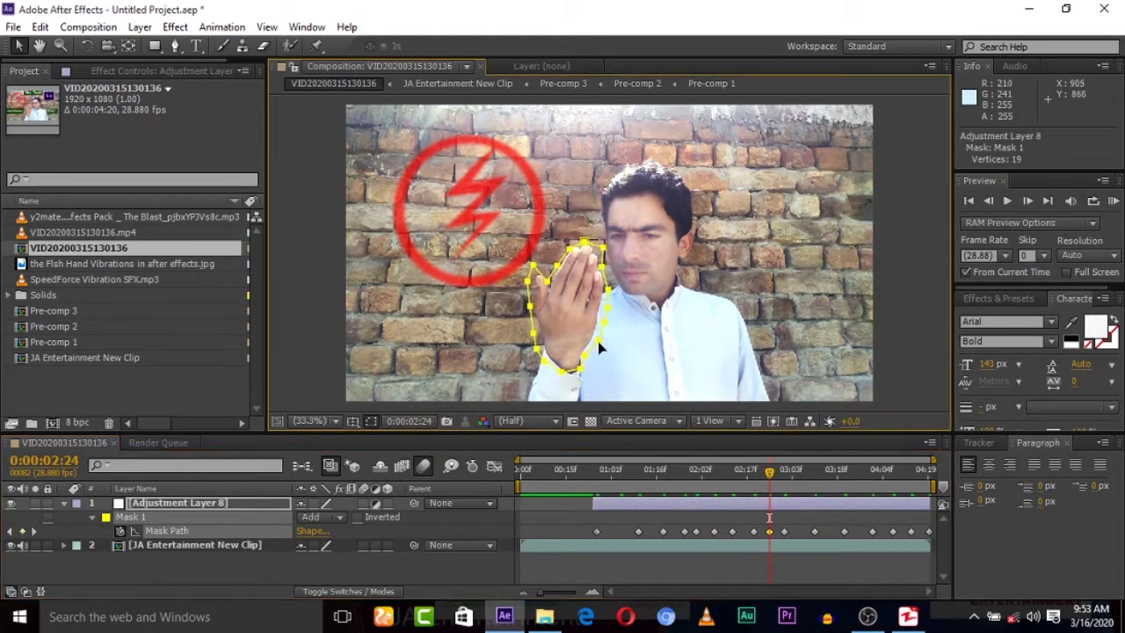
{"action": "left_click", "coordinate": [801, 484]}
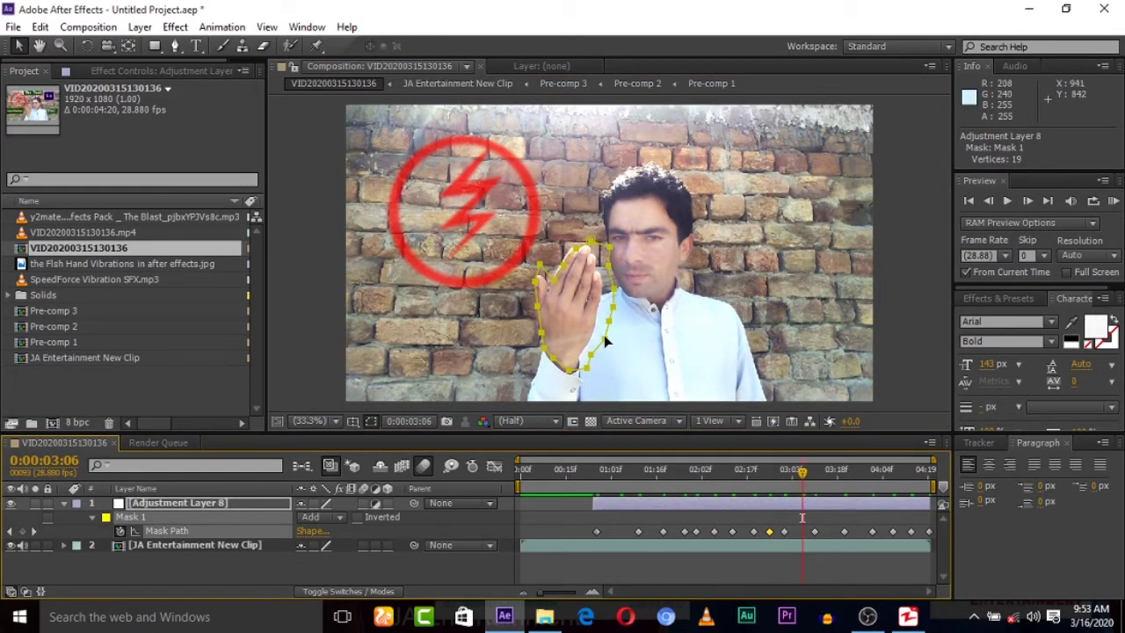
{"action": "left_click_drag", "start_coordinate": [598, 338], "coordinate": [600, 341]}
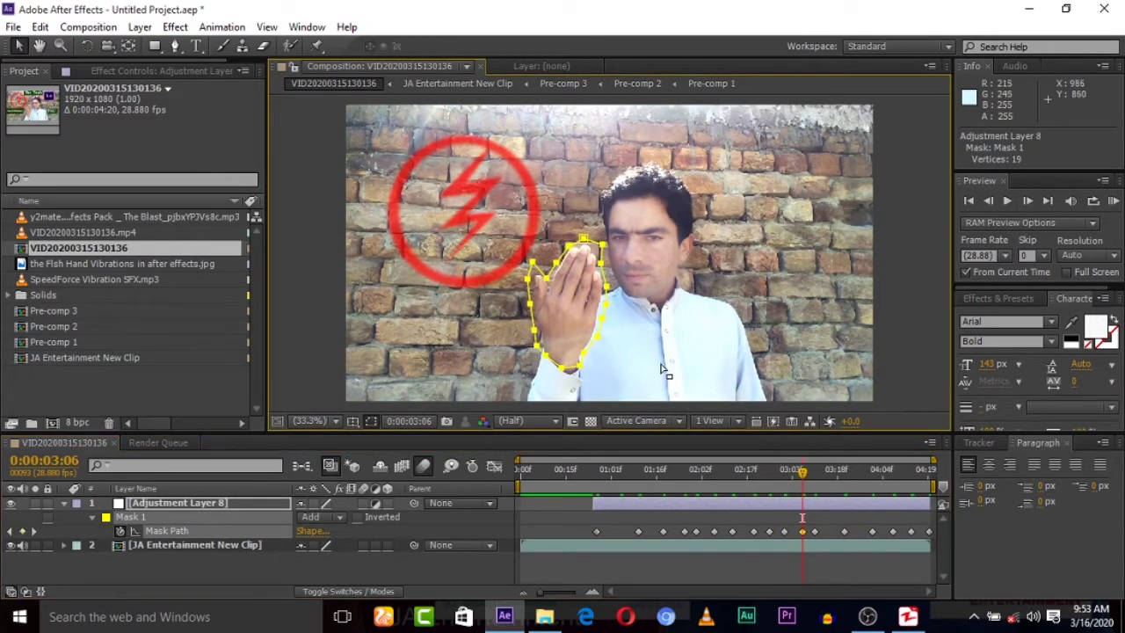
{"action": "left_click", "coordinate": [833, 482]}
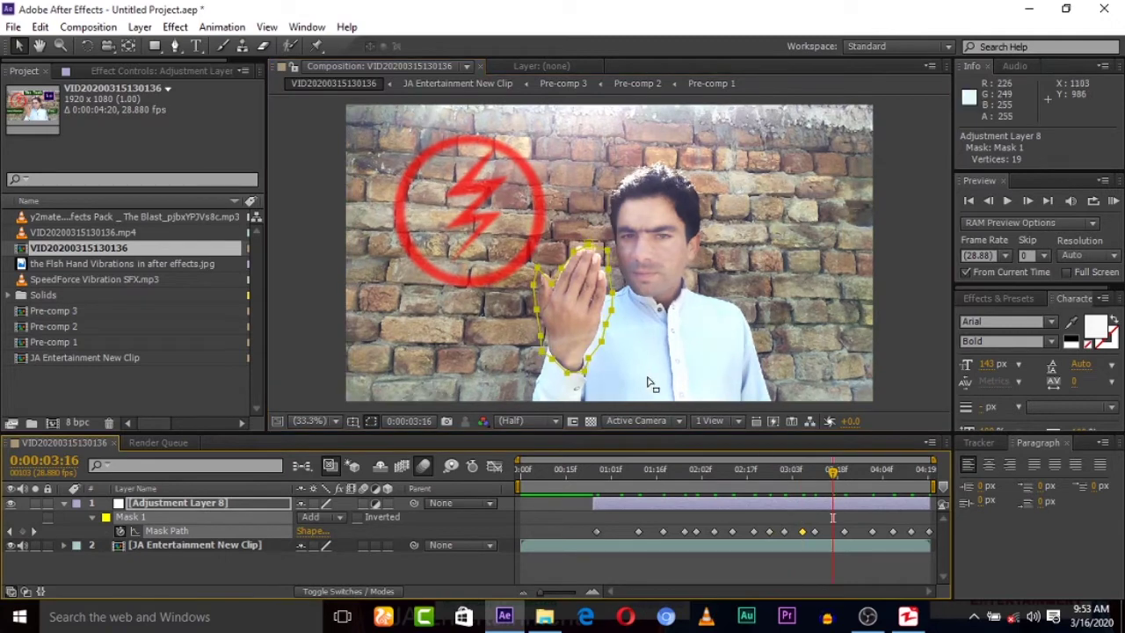
{"action": "left_click", "coordinate": [604, 328]}
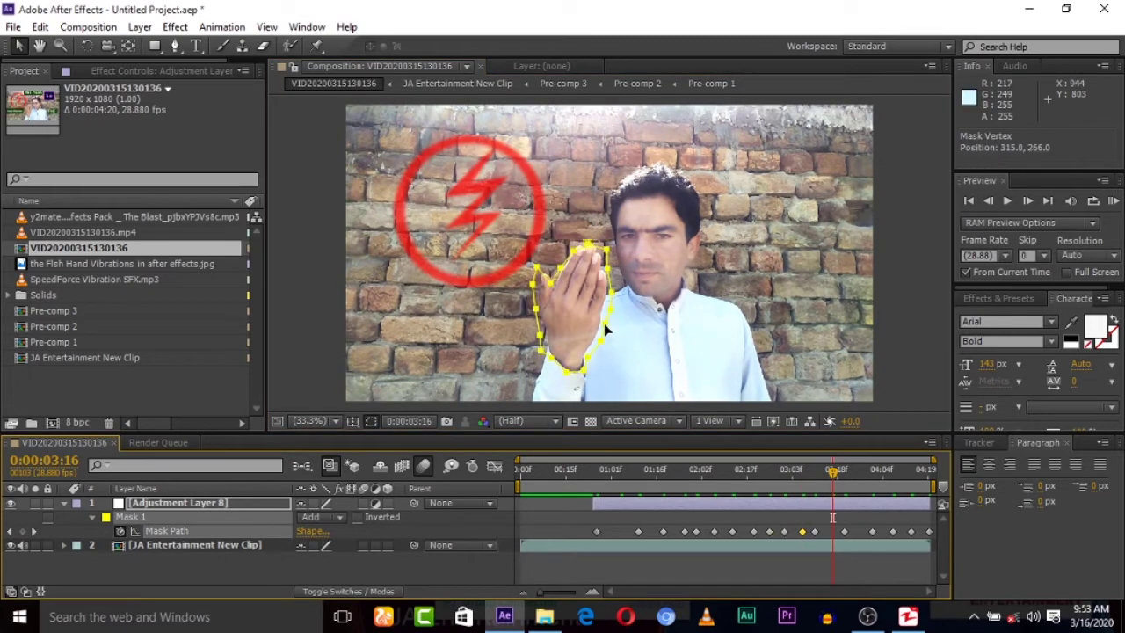
{"action": "left_click", "coordinate": [617, 475]}
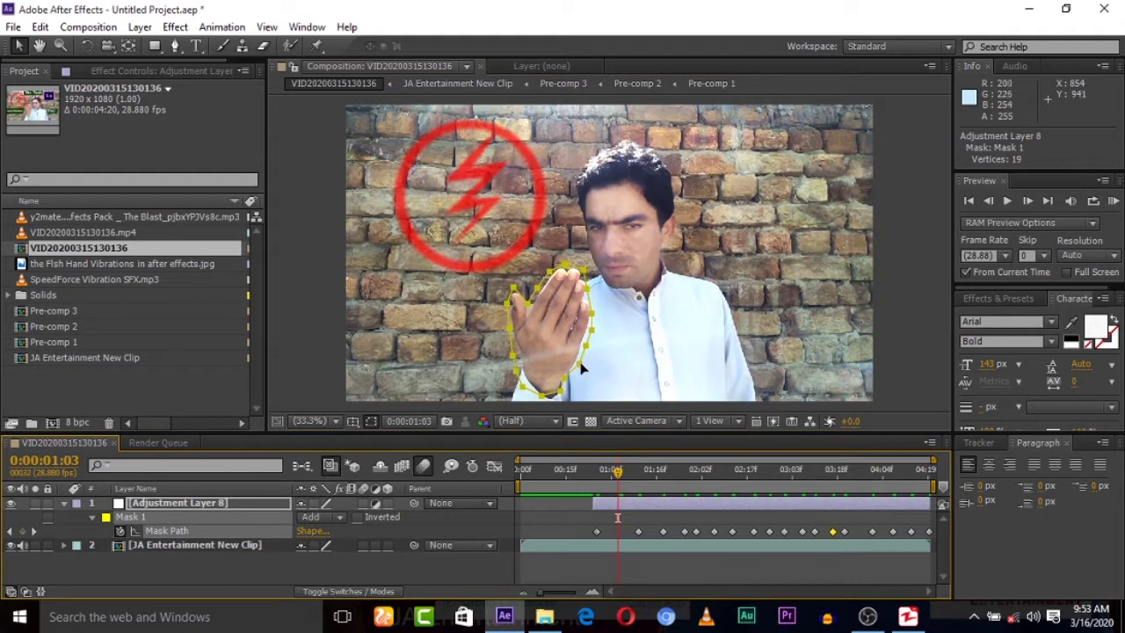
Tweak the mask at 0:00:01:03, then apply Directional Blur with Blur Length about 12.3
{"action": "left_click_drag", "start_coordinate": [585, 368], "coordinate": [580, 367]}
{"action": "left_click", "coordinate": [998, 298]}
{"action": "left_click", "coordinate": [1025, 318]}
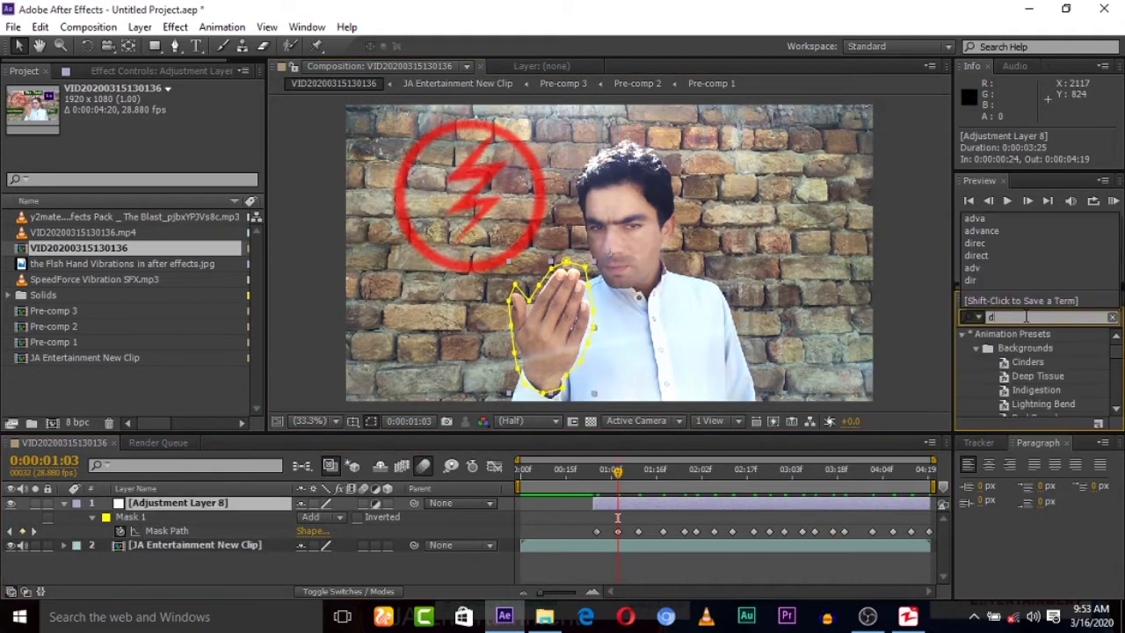
{"action": "type", "text": "dire"}
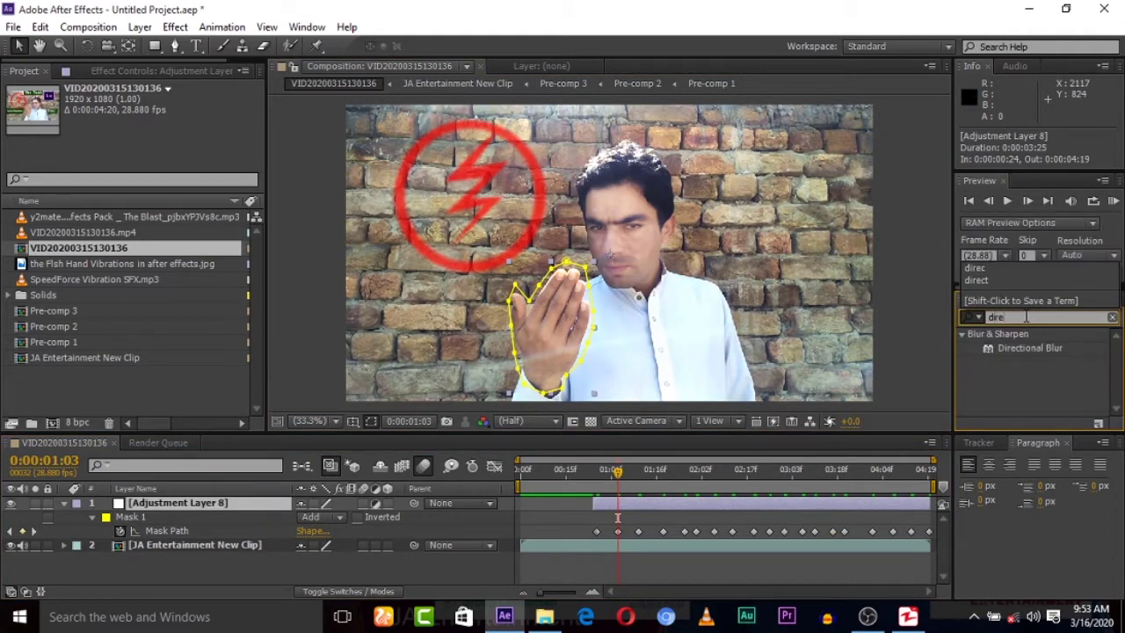
{"action": "left_click_drag", "start_coordinate": [1014, 348], "coordinate": [542, 325]}
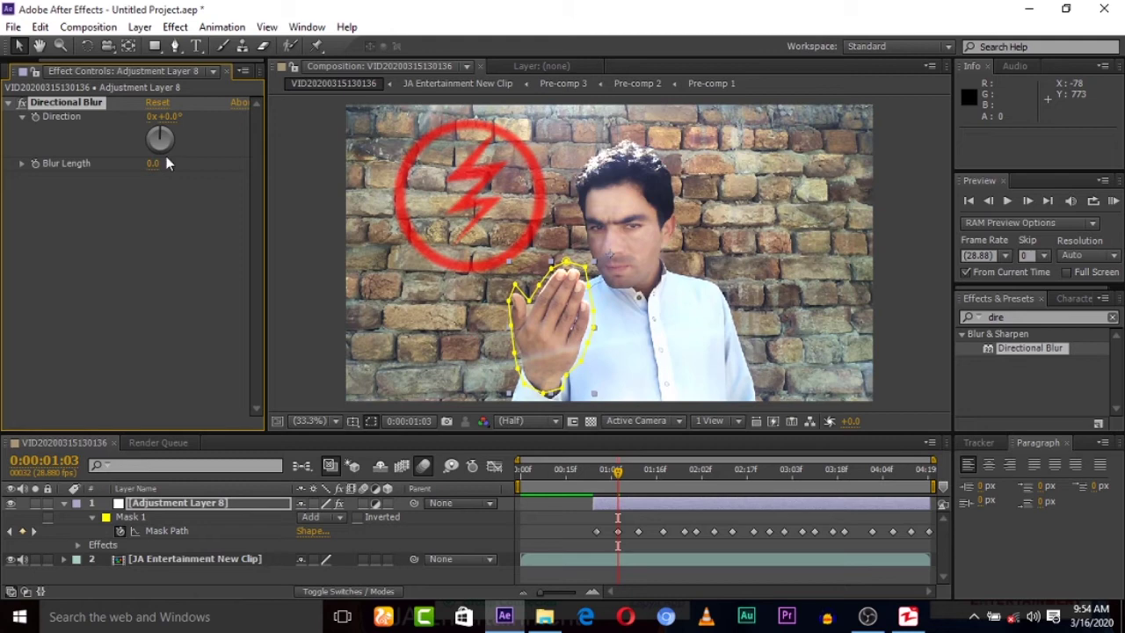
{"action": "left_click", "coordinate": [145, 186]}
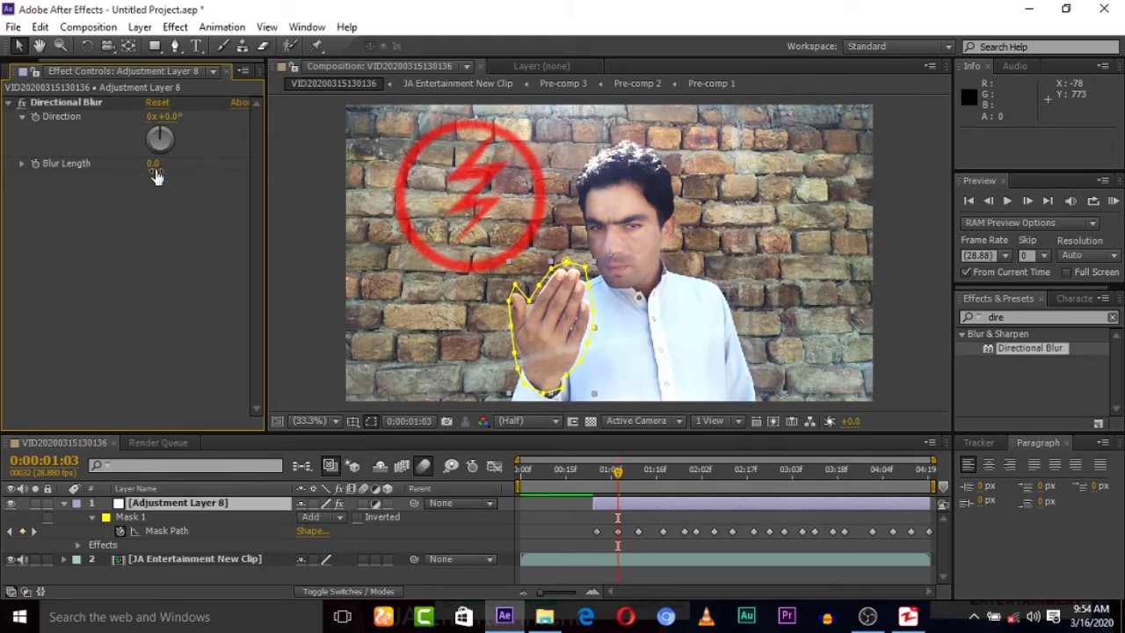
{"action": "left_click_drag", "start_coordinate": [154, 170], "coordinate": [265, 177]}
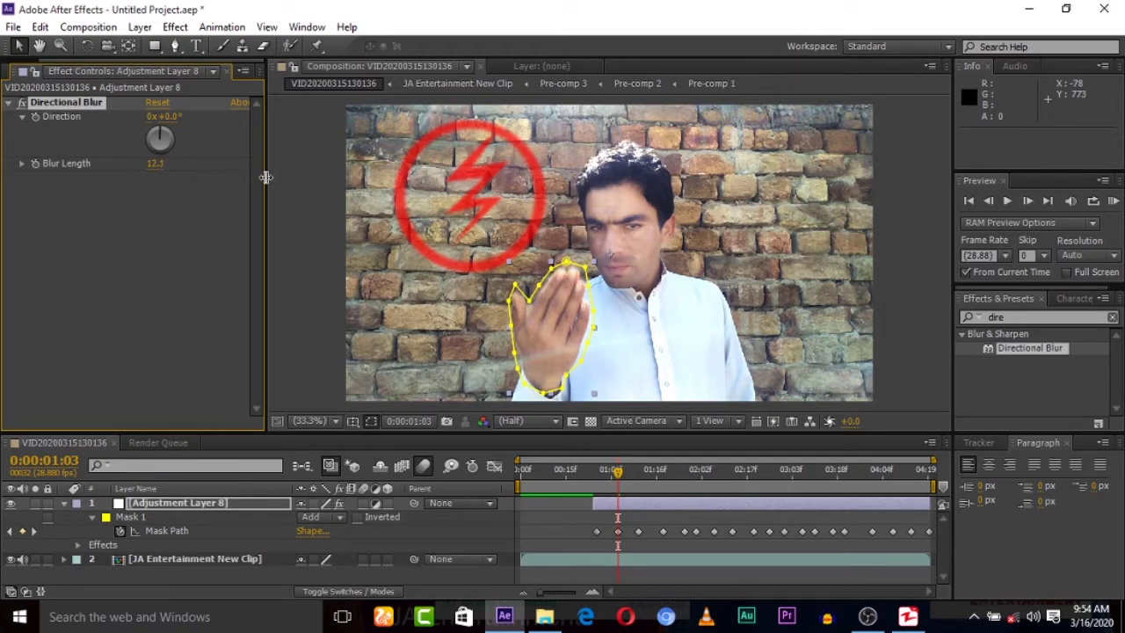
Set Mask 1's feather to 24 pixels on the adjustment layer
{"action": "left_click", "coordinate": [172, 502]}
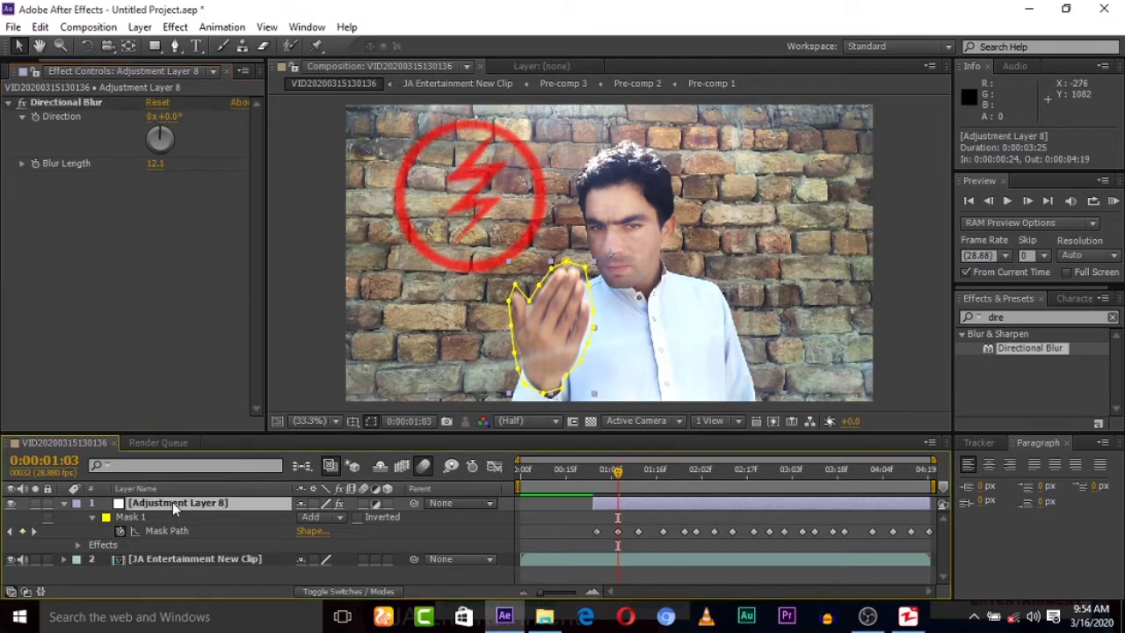
{"action": "key", "text": "f"}
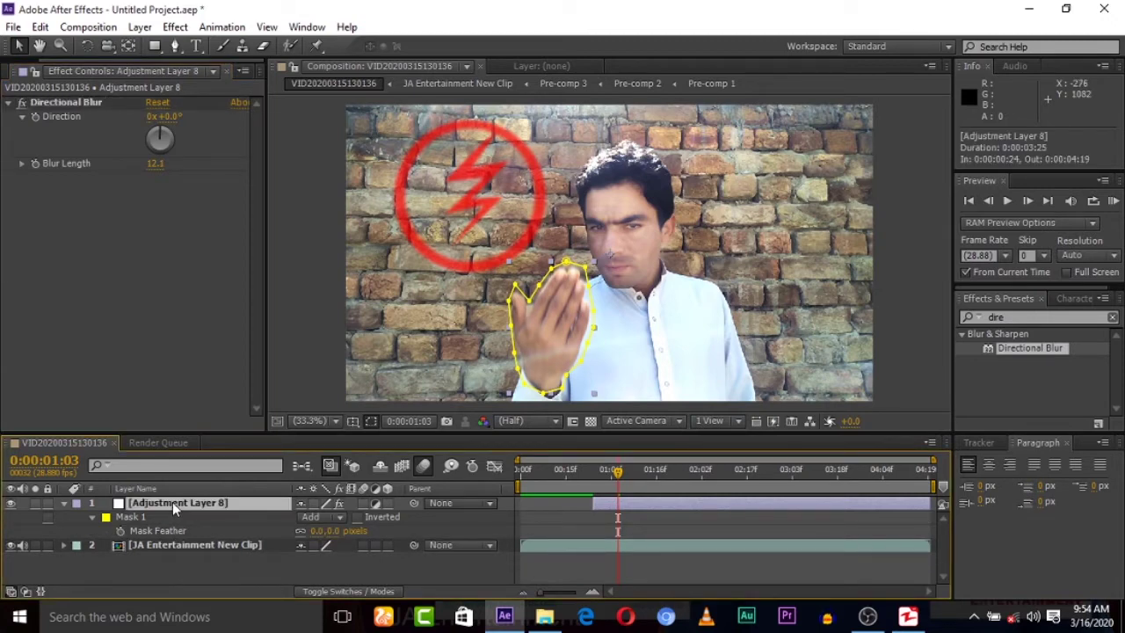
{"action": "left_click_drag", "start_coordinate": [334, 532], "coordinate": [414, 530]}
{"action": "left_click", "coordinate": [420, 530]}
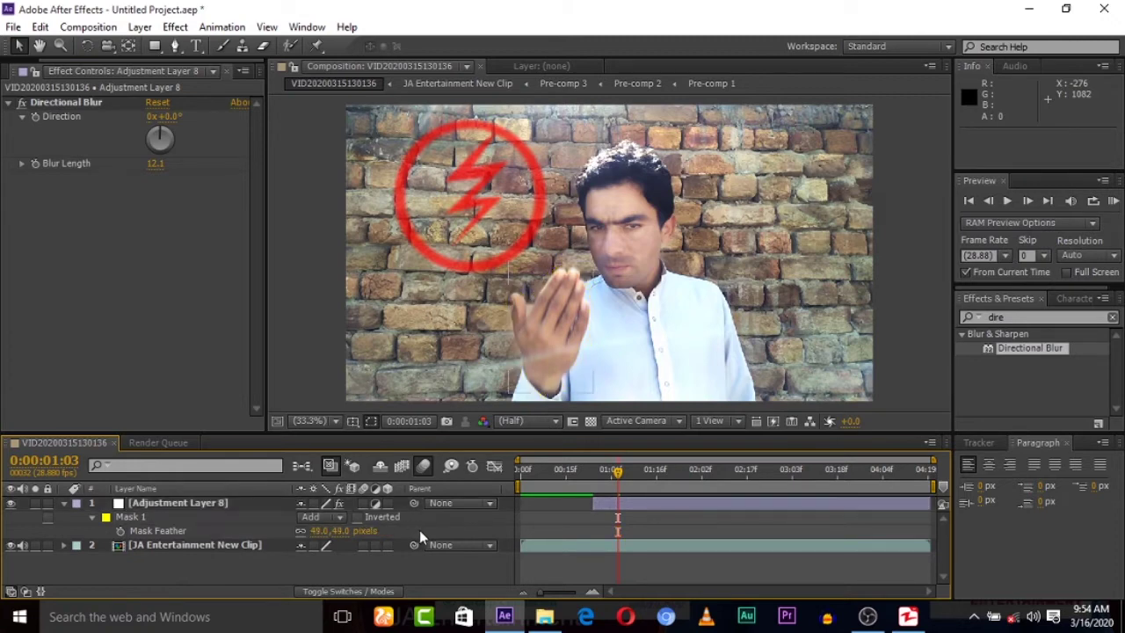
{"action": "left_click", "coordinate": [342, 532]}
{"action": "type", "text": "24"}
{"action": "key", "text": "Return"}
Raise the Directional Blur's Blur Length to 15.9
{"action": "left_click", "coordinate": [154, 162]}
{"action": "left_click_drag", "start_coordinate": [153, 164], "coordinate": [184, 164]}
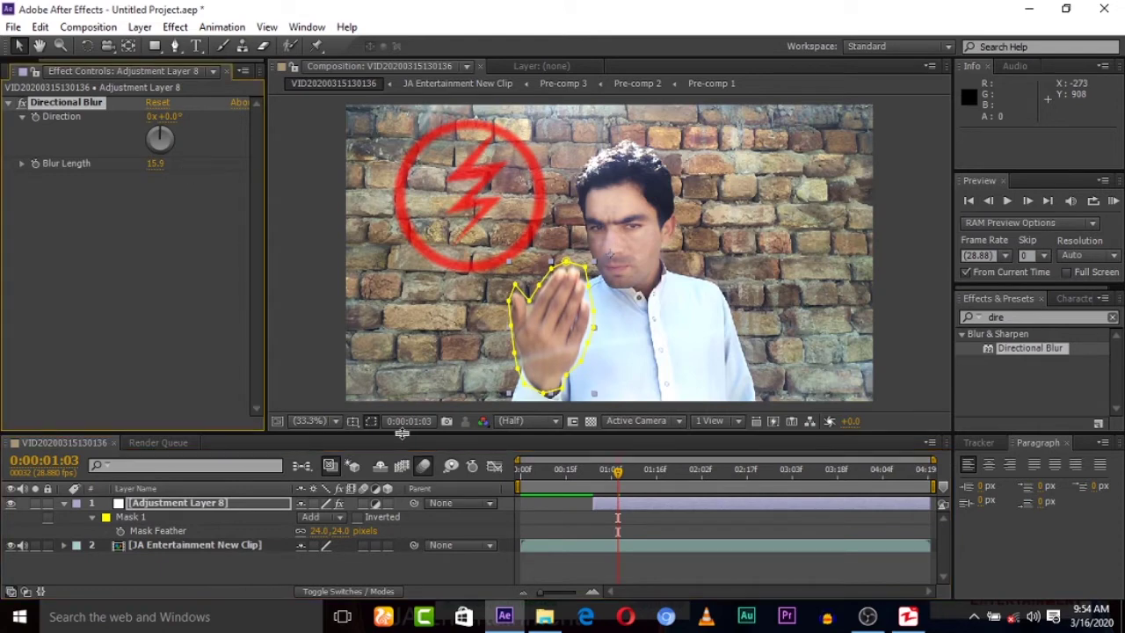
{"action": "left_click", "coordinate": [446, 508]}
Replace the Direction's default expression with wiggle(120,30)
{"action": "left_click", "coordinate": [405, 525]}
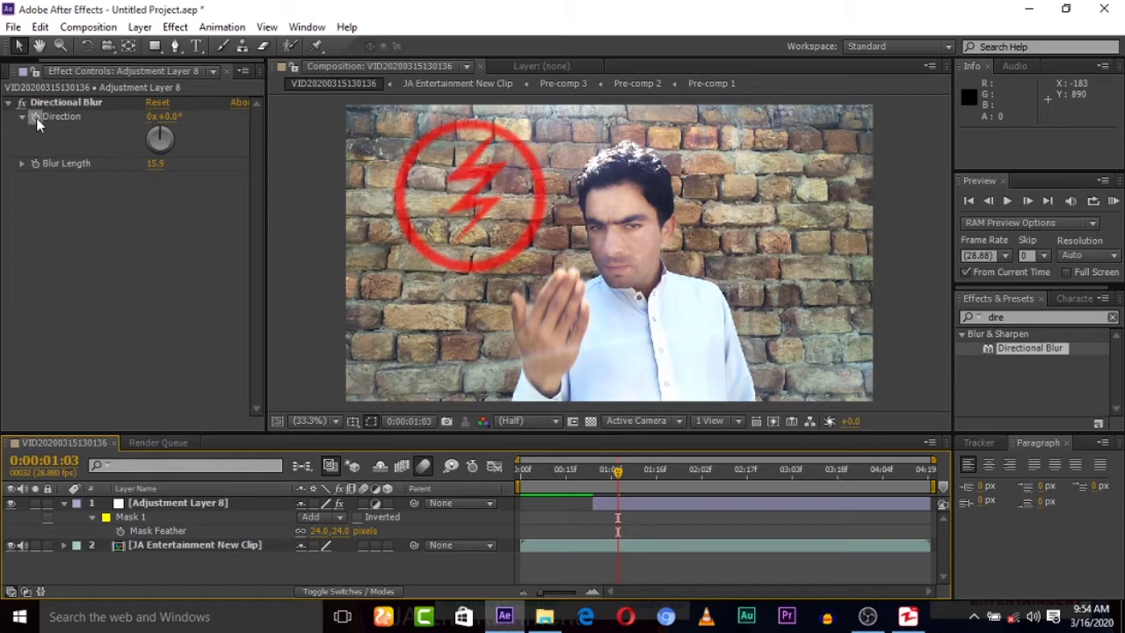
{"action": "left_click", "coordinate": [36, 118], "text": "alt"}
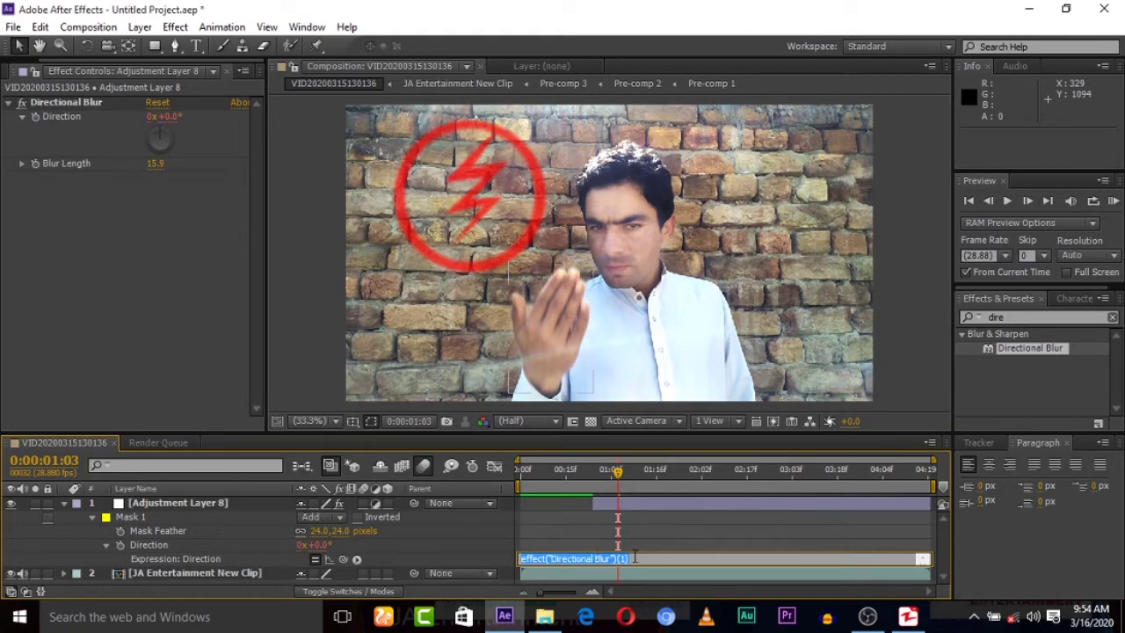
{"action": "key", "text": "BackSpace"}
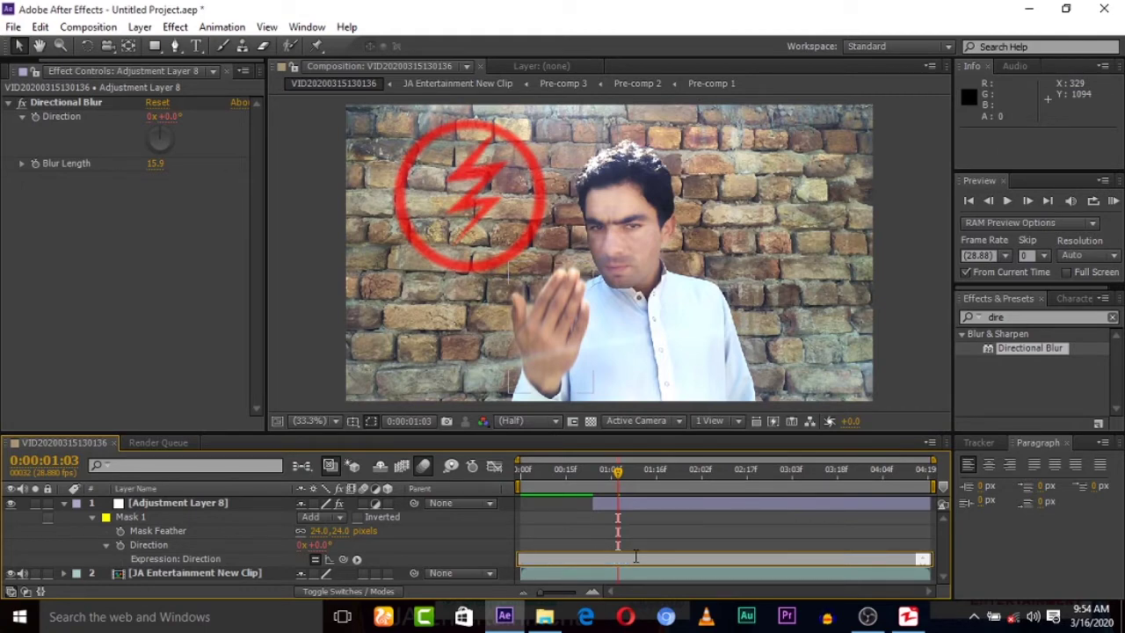
{"action": "type", "text": "wiggle(120,30"}
Return near the clip's start and RAM-preview the composition to watch the hand vibrate
{"action": "left_click_drag", "start_coordinate": [584, 476], "coordinate": [479, 480]}
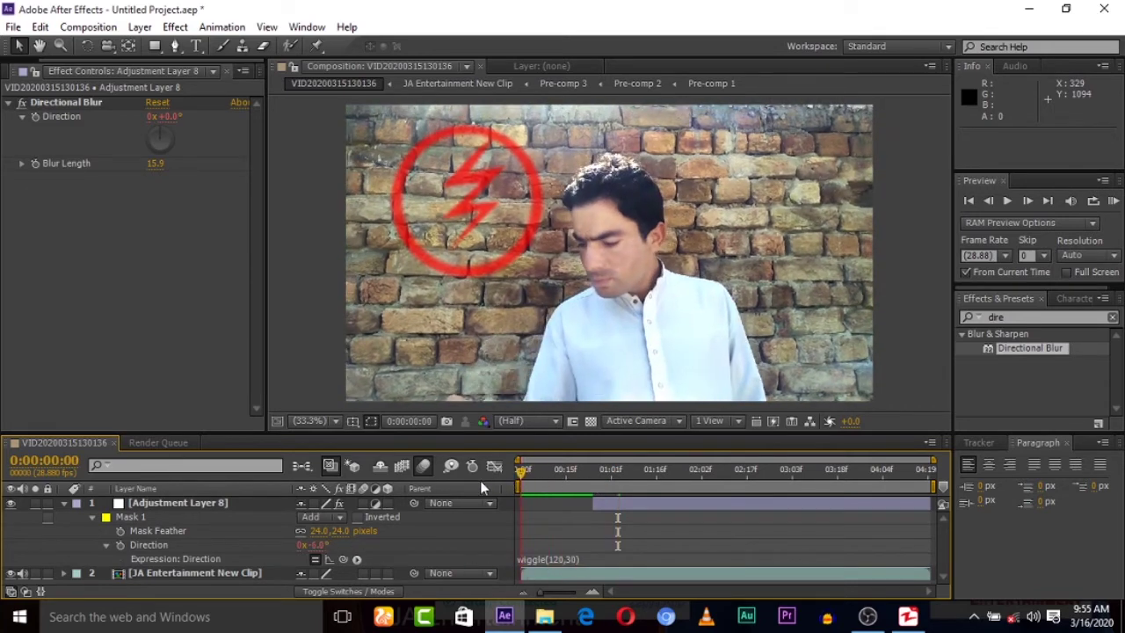
{"action": "left_click", "coordinate": [1114, 201]}
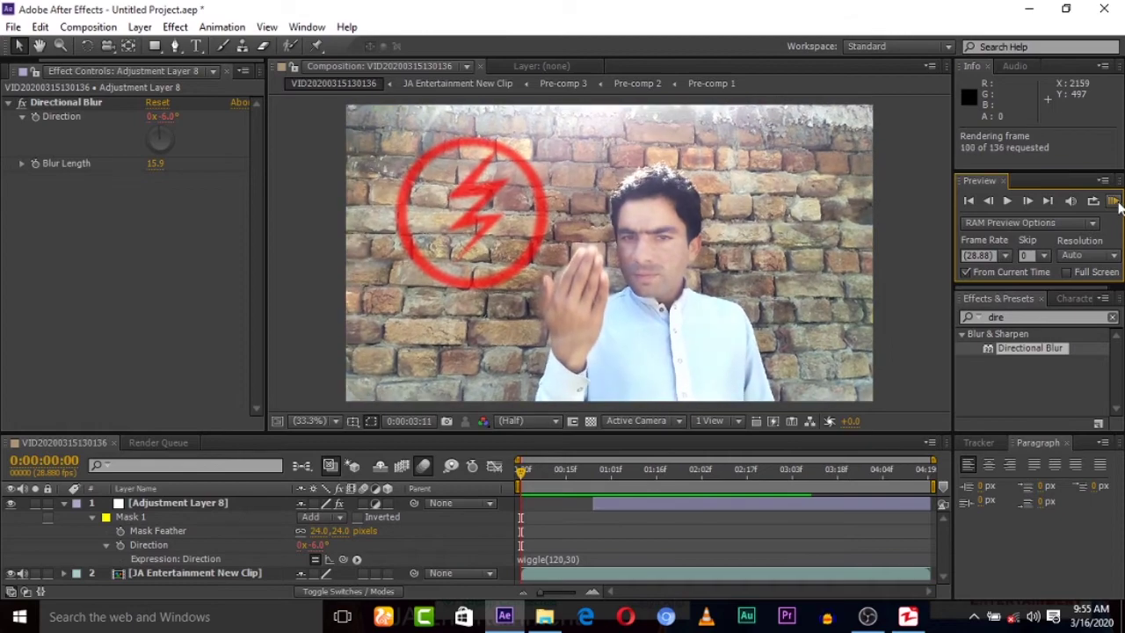
{"action": "left_click", "coordinate": [1114, 202]}
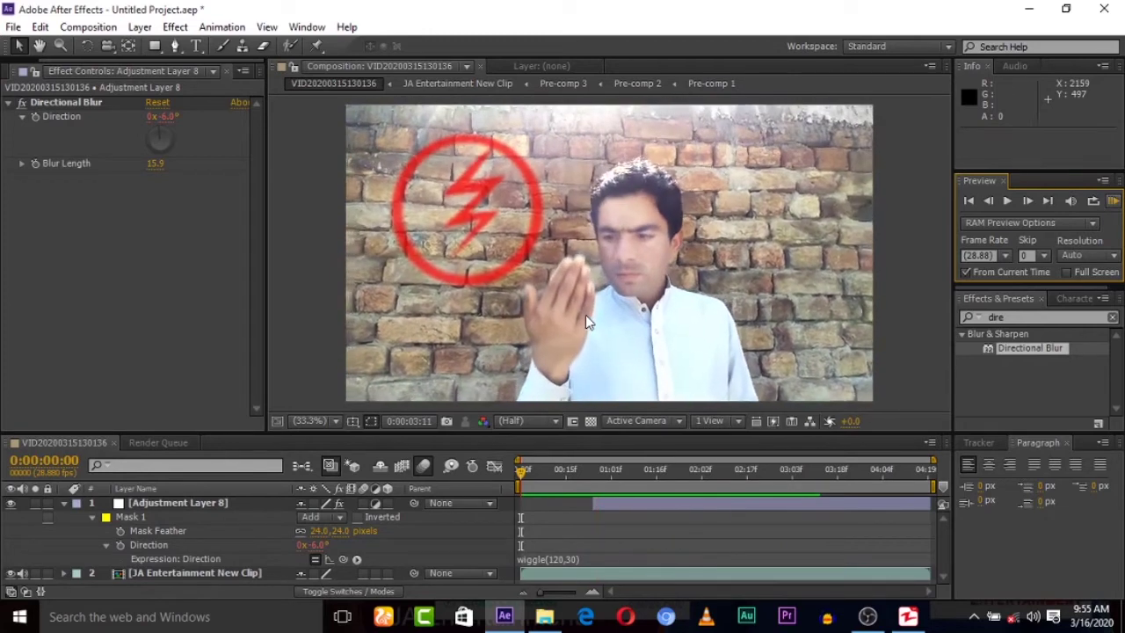
Stop the preview, raise Blur Length to 17.9 and edit the Direction expression to wiggle(120,50)
{"action": "key", "text": "space"}
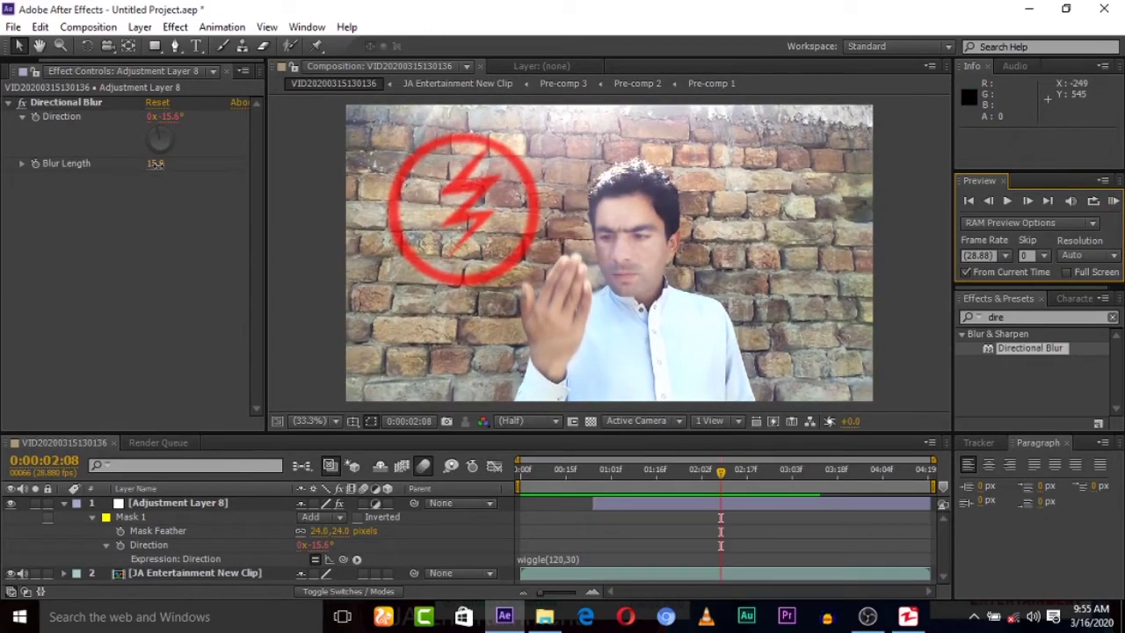
{"action": "left_click_drag", "start_coordinate": [157, 163], "coordinate": [184, 178]}
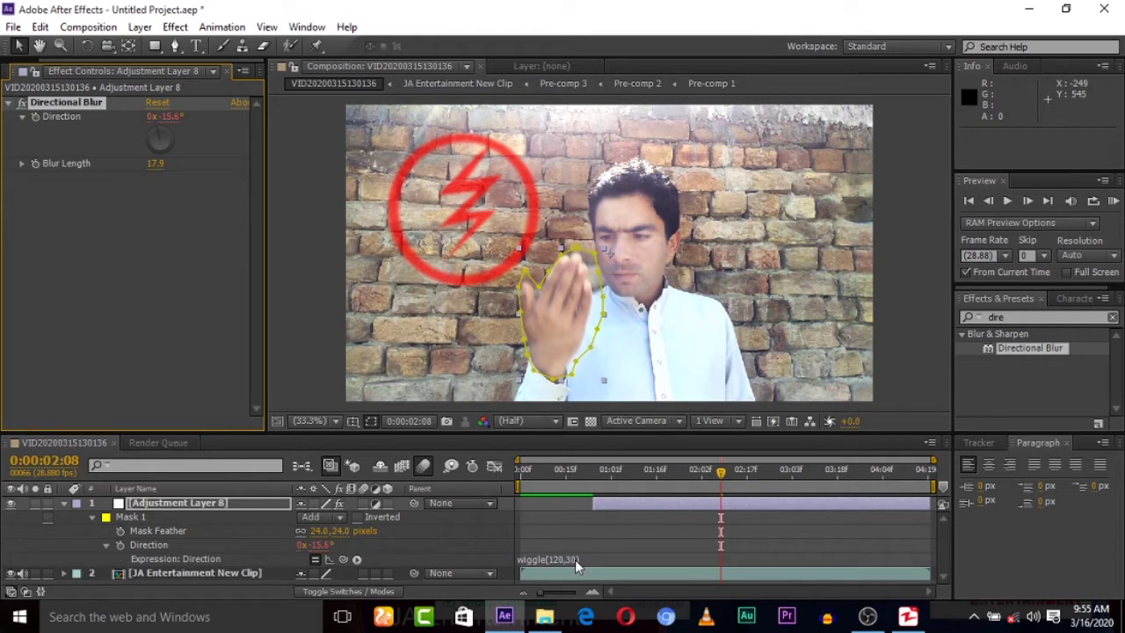
{"action": "left_click", "coordinate": [573, 559]}
{"action": "left_click", "coordinate": [562, 559]}
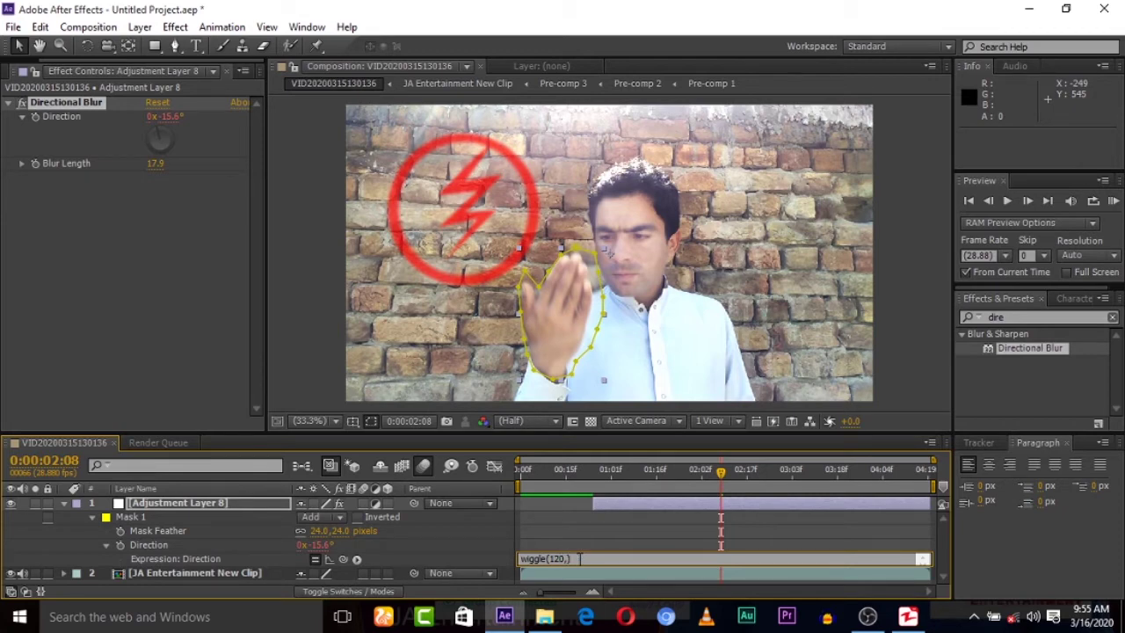
{"action": "type", "text": "50"}
{"action": "left_click", "coordinate": [486, 536]}
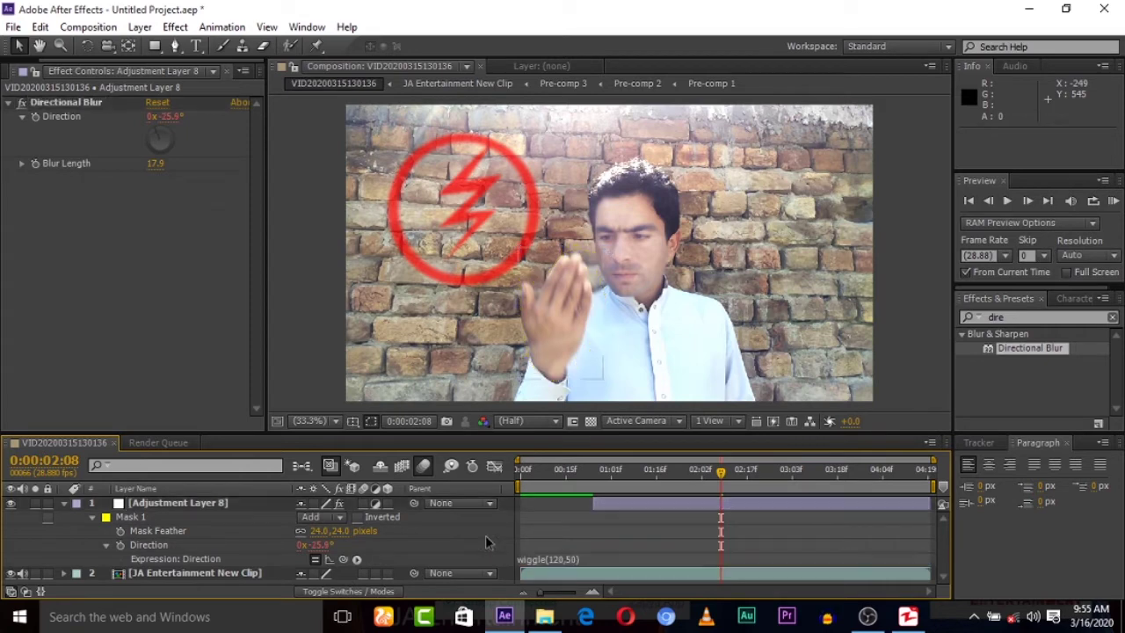
RAM preview the composition from the first frame, then stop playback
{"action": "left_click", "coordinate": [970, 202]}
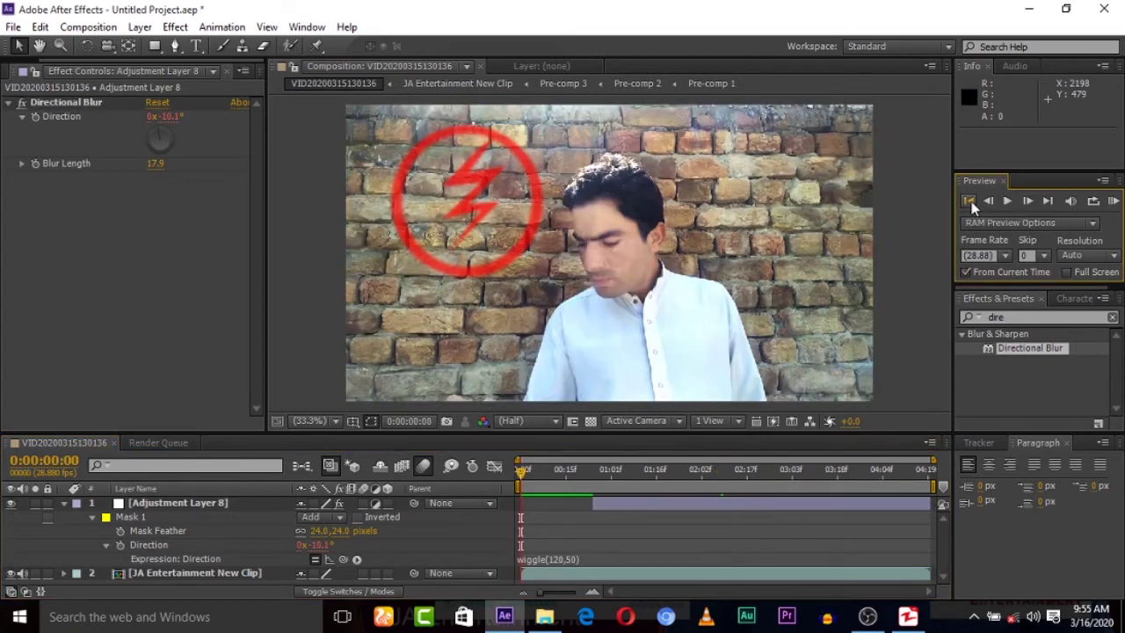
{"action": "left_click", "coordinate": [1113, 201]}
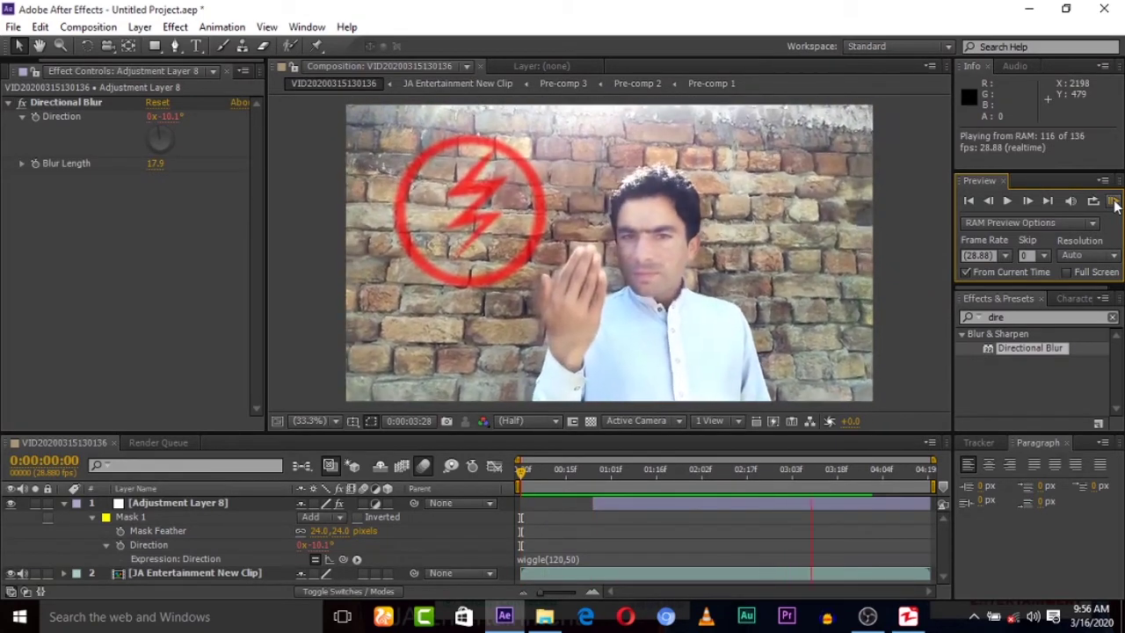
{"action": "left_click", "coordinate": [1115, 202]}
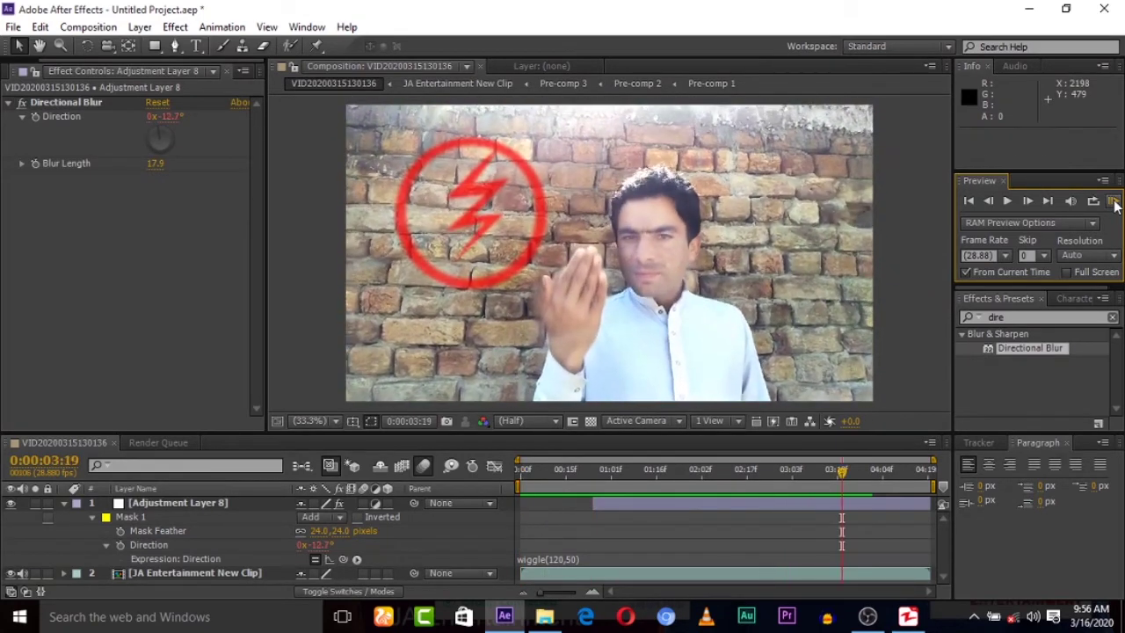
Lower the hand mask feather to 21 pixels and RAM preview from 0:00:00:20
{"action": "left_click", "coordinate": [166, 532]}
{"action": "mouse_move", "coordinate": [338, 532]}
{"action": "left_mouse_down"}
{"action": "mouse_move", "coordinate": [313, 532]}
{"action": "mouse_move", "coordinate": [325, 534]}
{"action": "left_mouse_up"}
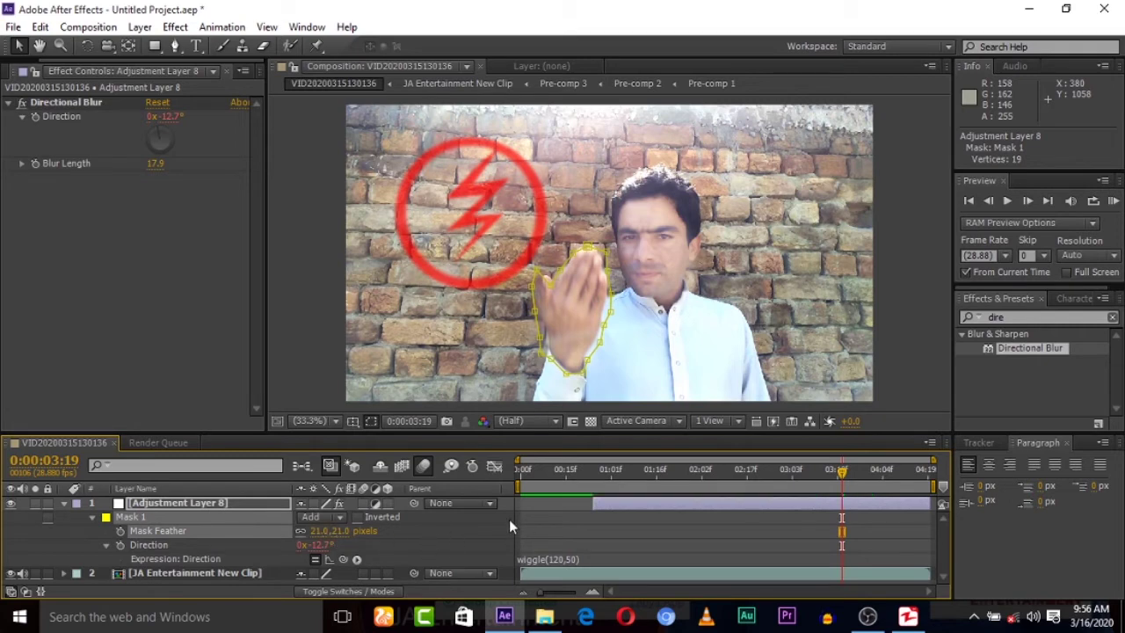
{"action": "left_click", "coordinate": [487, 533]}
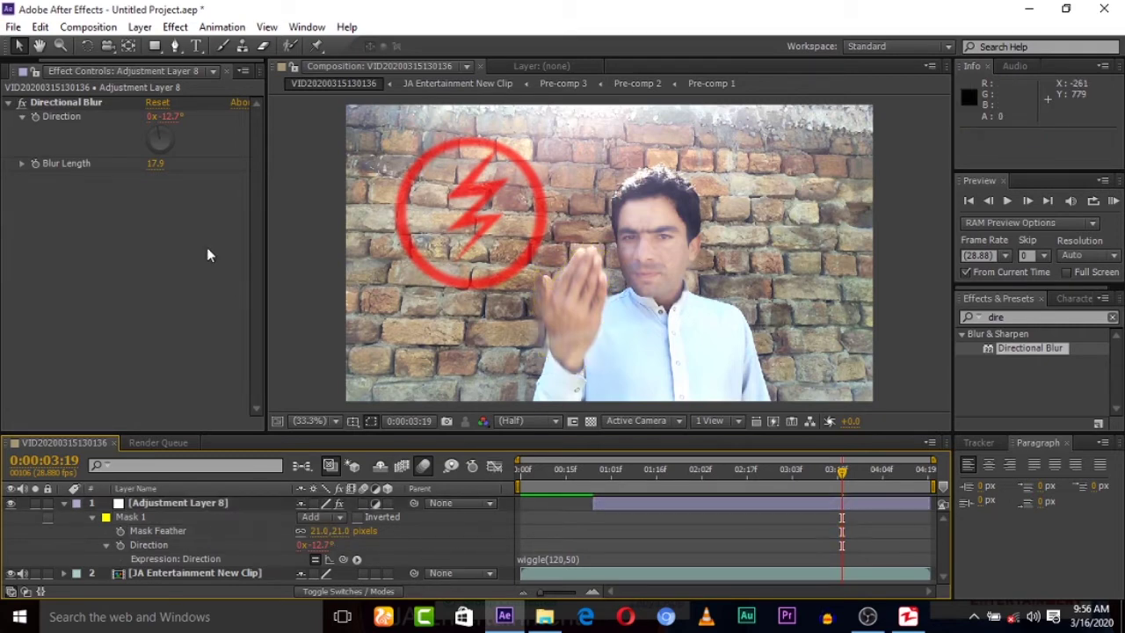
{"action": "left_click", "coordinate": [581, 470]}
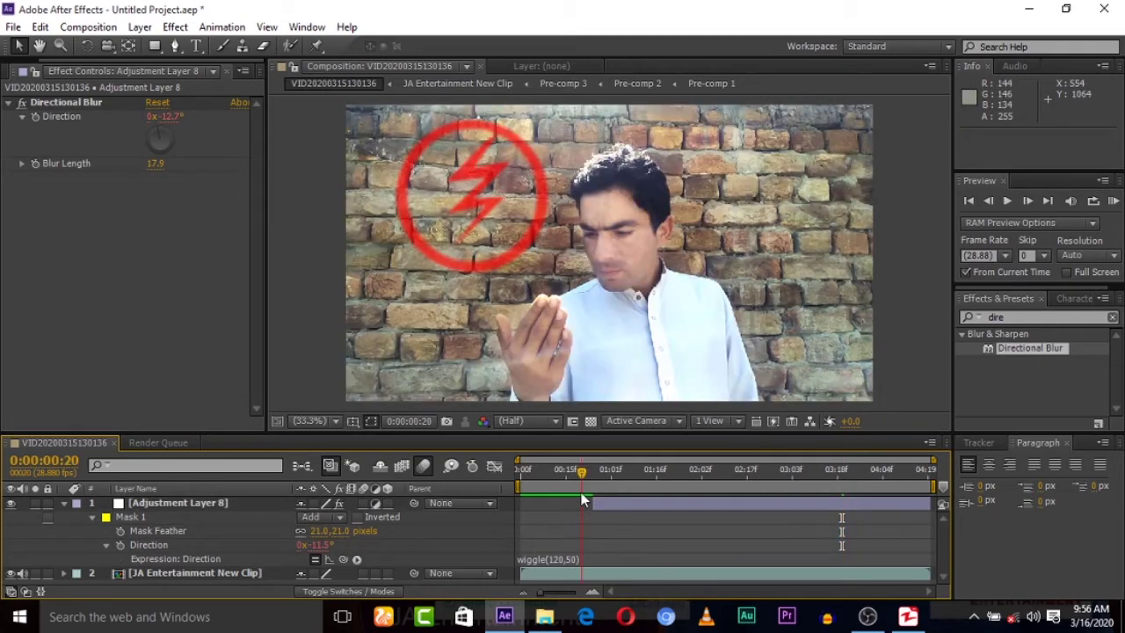
{"action": "left_click", "coordinate": [1113, 202]}
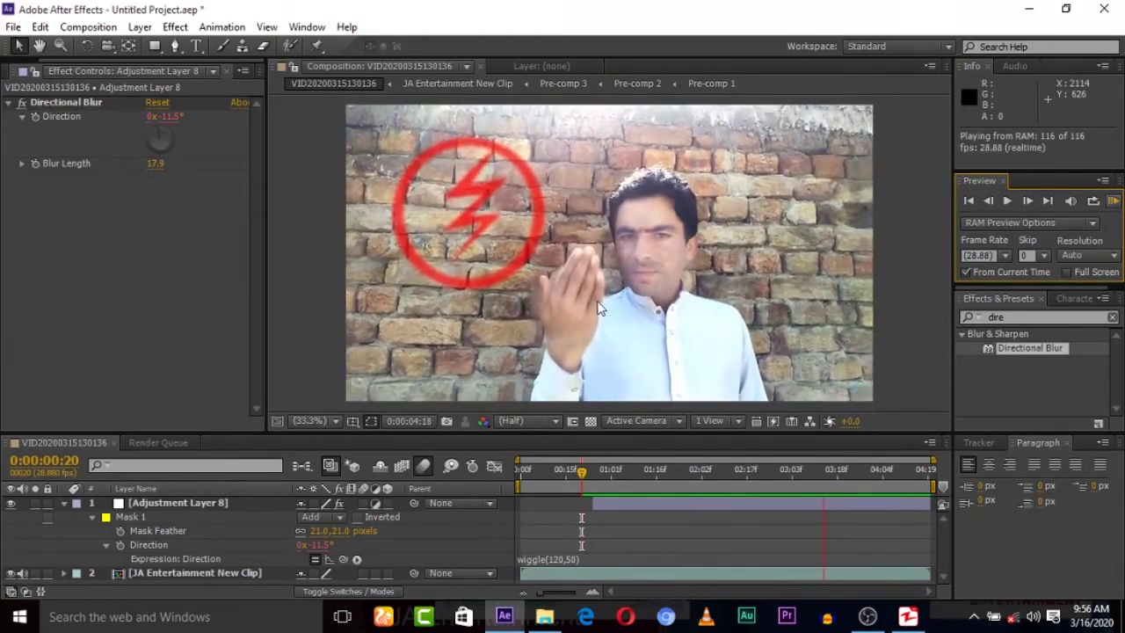
{"action": "left_click", "coordinate": [596, 306]}
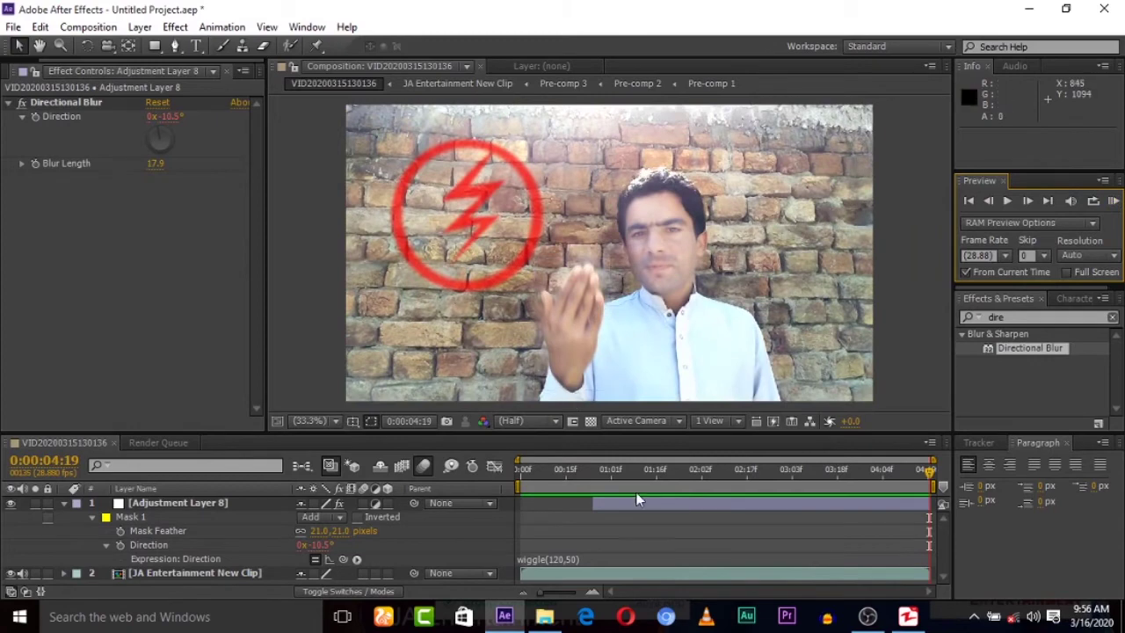
Change the Direction expression to wiggle(200,100) and RAM preview from the start
{"action": "mouse_move", "coordinate": [641, 471]}
{"action": "left_mouse_down"}
{"action": "mouse_move", "coordinate": [623, 470]}
{"action": "mouse_move", "coordinate": [635, 470]}
{"action": "left_mouse_up"}
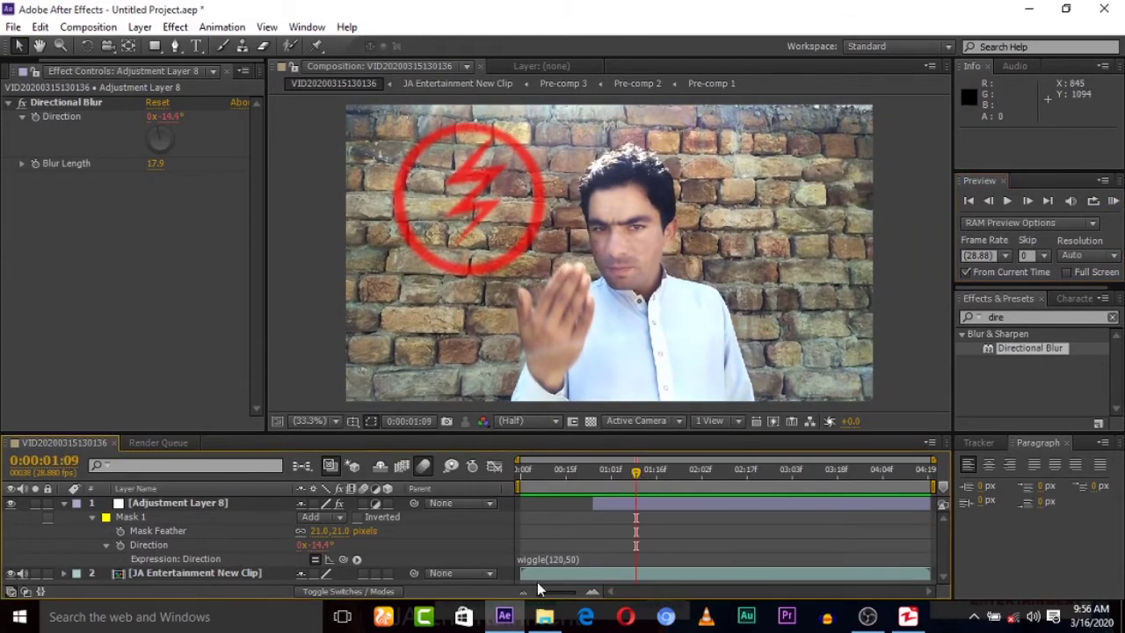
{"action": "left_click", "coordinate": [555, 560]}
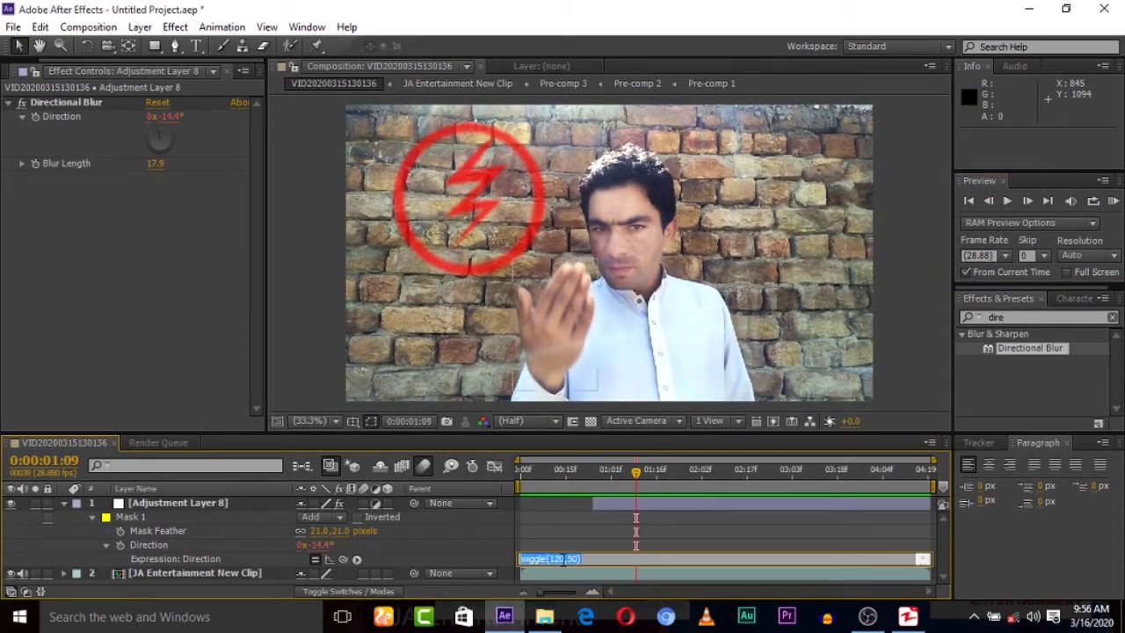
{"action": "left_click", "coordinate": [562, 561]}
{"action": "key", "text": "BackSpace"}
{"action": "key", "text": "BackSpace"}
{"action": "key", "text": "BackSpace"}
{"action": "type", "text": "200"}
{"action": "key", "text": "BackSpace"}
{"action": "key", "text": "BackSpace"}
{"action": "type", "text": "100"}
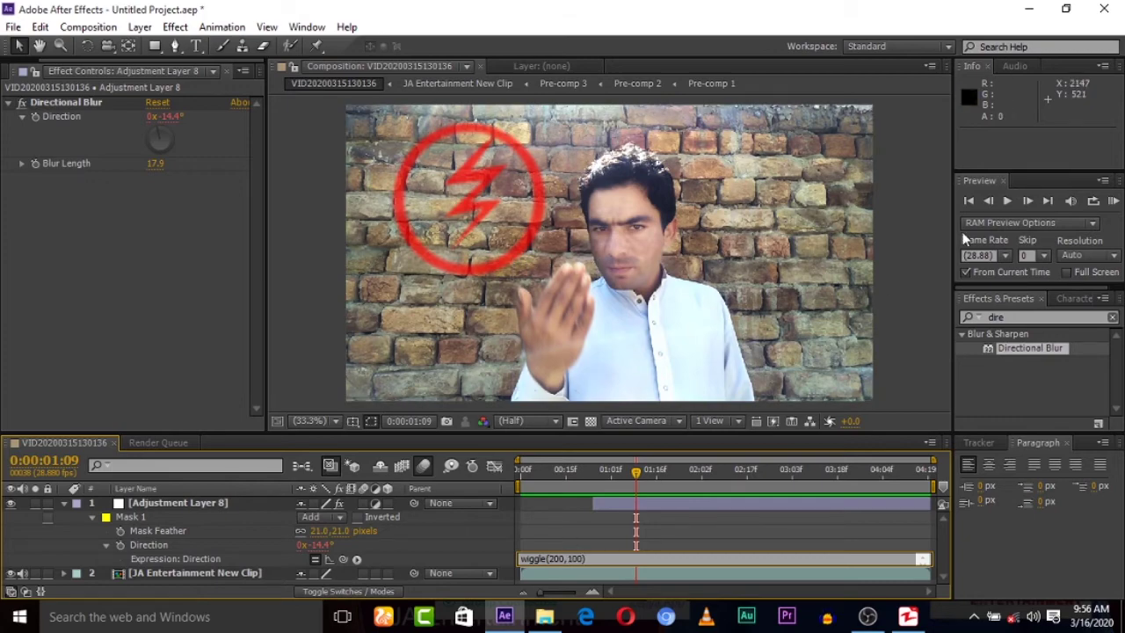
{"action": "left_click", "coordinate": [969, 201]}
{"action": "left_click", "coordinate": [1114, 202]}
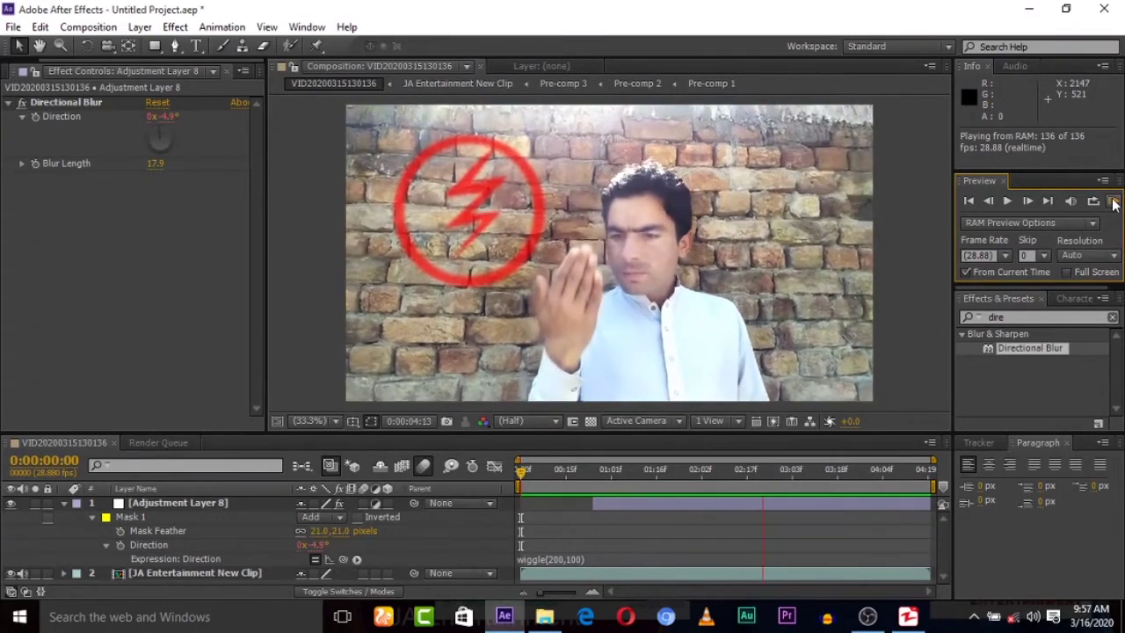
Preview wiggle(100,200) on Direction, then change the second wiggle value to 500
{"action": "left_click", "coordinate": [1114, 202]}
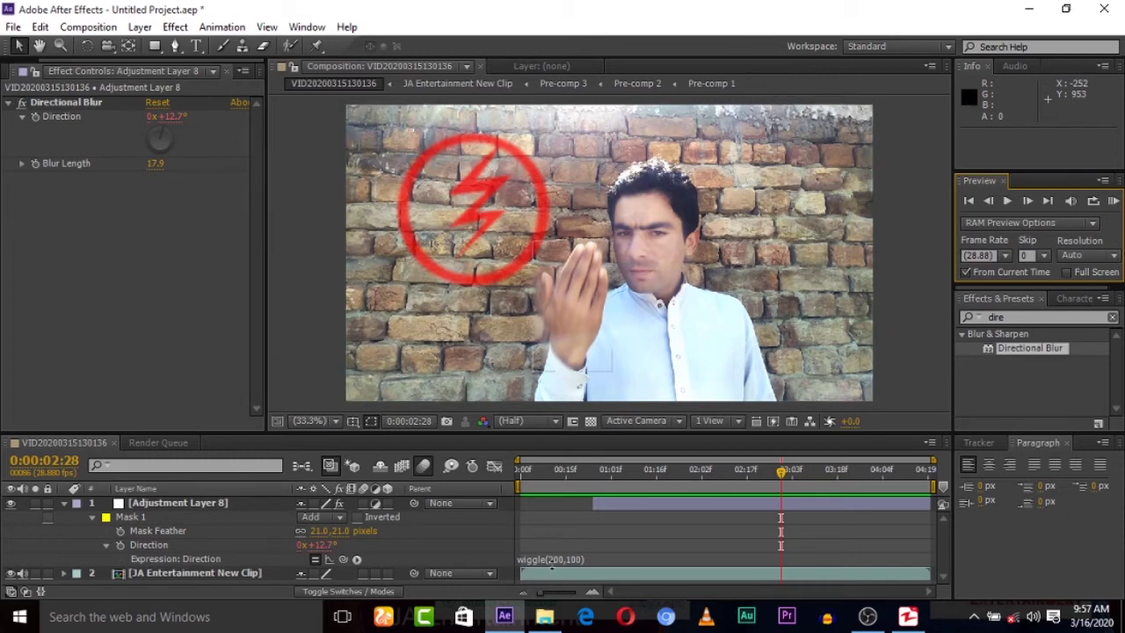
{"action": "left_click", "coordinate": [554, 559]}
{"action": "left_click_drag", "start_coordinate": [564, 558], "coordinate": [549, 559]}
{"action": "type", "text": "100"}
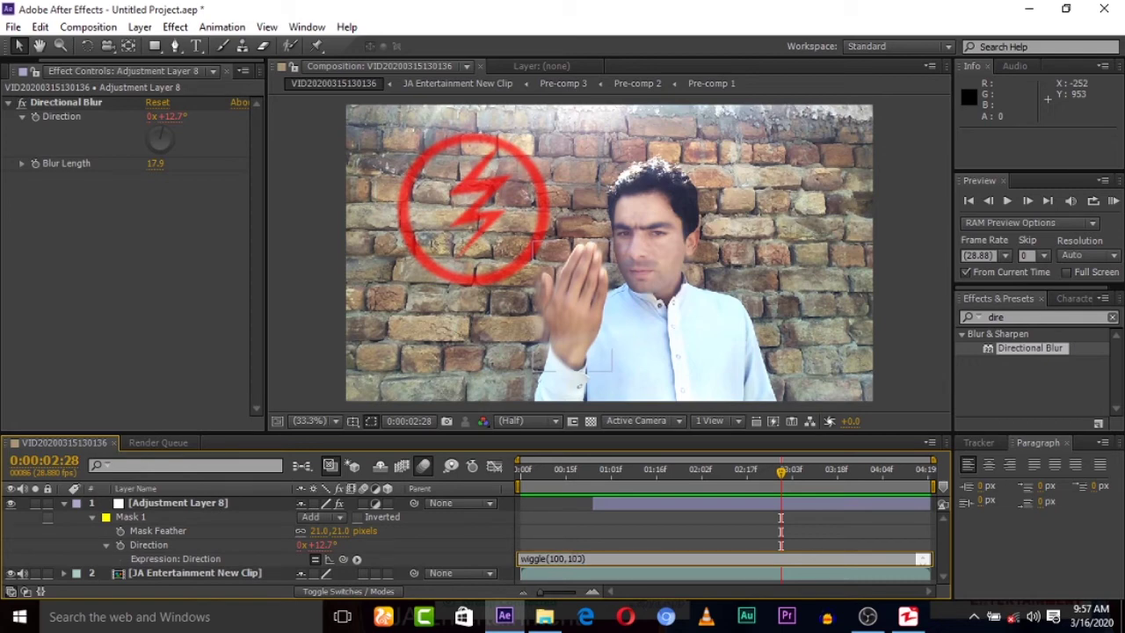
{"action": "key", "text": "BackSpace"}
{"action": "key", "text": "BackSpace"}
{"action": "key", "text": "BackSpace"}
{"action": "type", "text": "200"}
{"action": "left_click", "coordinate": [968, 201]}
{"action": "left_click", "coordinate": [1112, 201]}
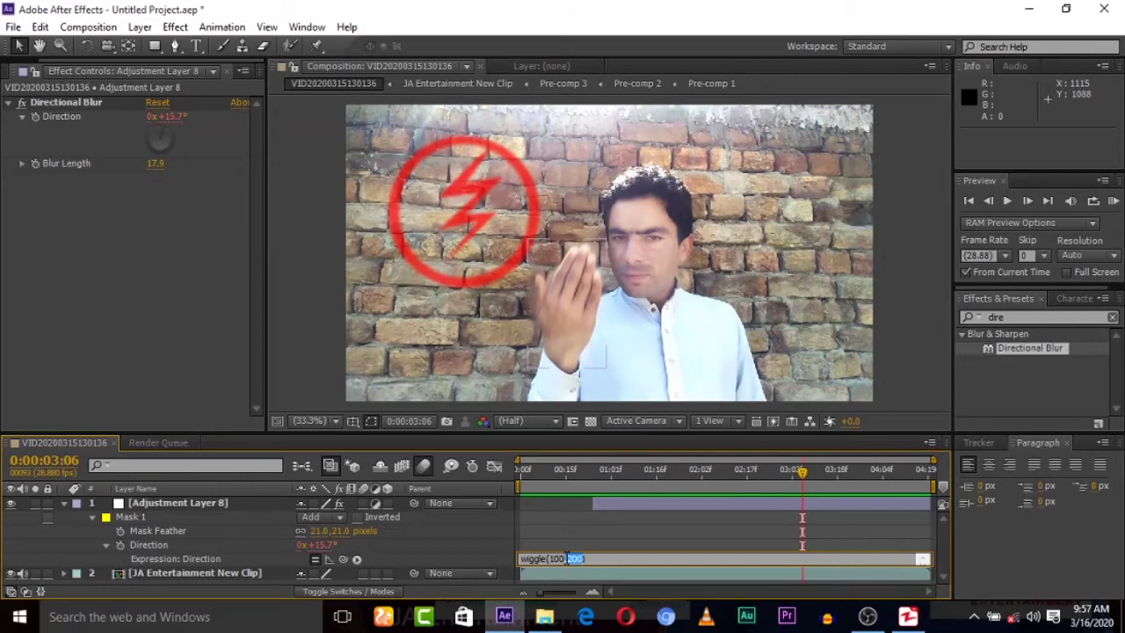
{"action": "type", "text": "500"}
{"action": "left_click_drag", "start_coordinate": [564, 559], "coordinate": [548, 559]}
Make the first wiggle value 200, giving wiggle(200,500), and preview from the start
{"action": "type", "text": "200"}
{"action": "left_click", "coordinate": [967, 202]}
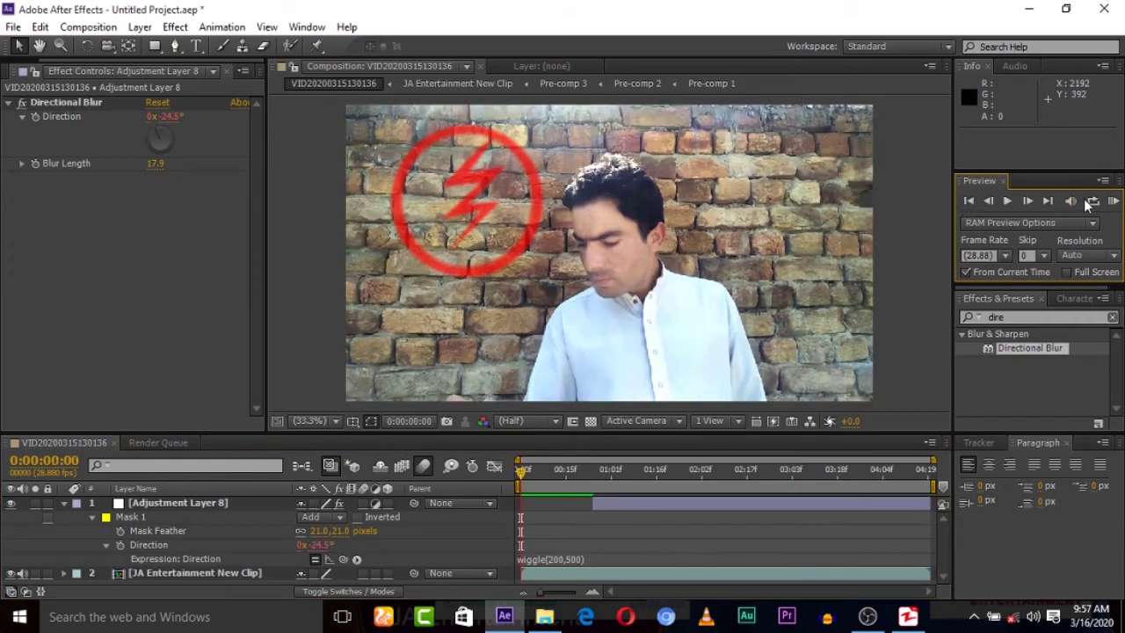
{"action": "left_click", "coordinate": [1112, 202]}
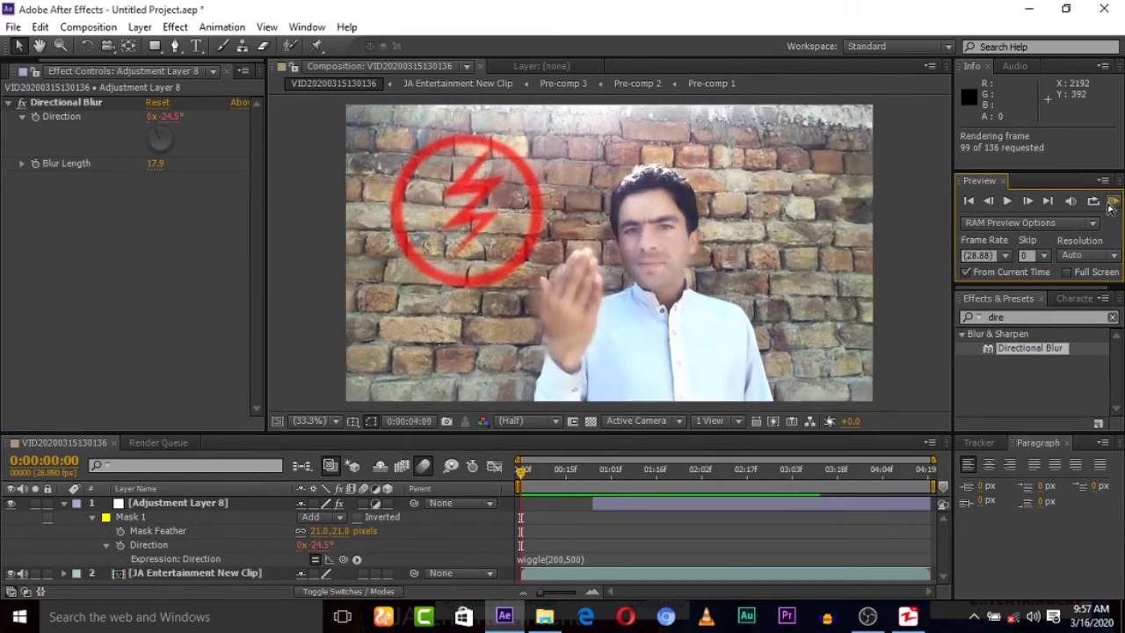